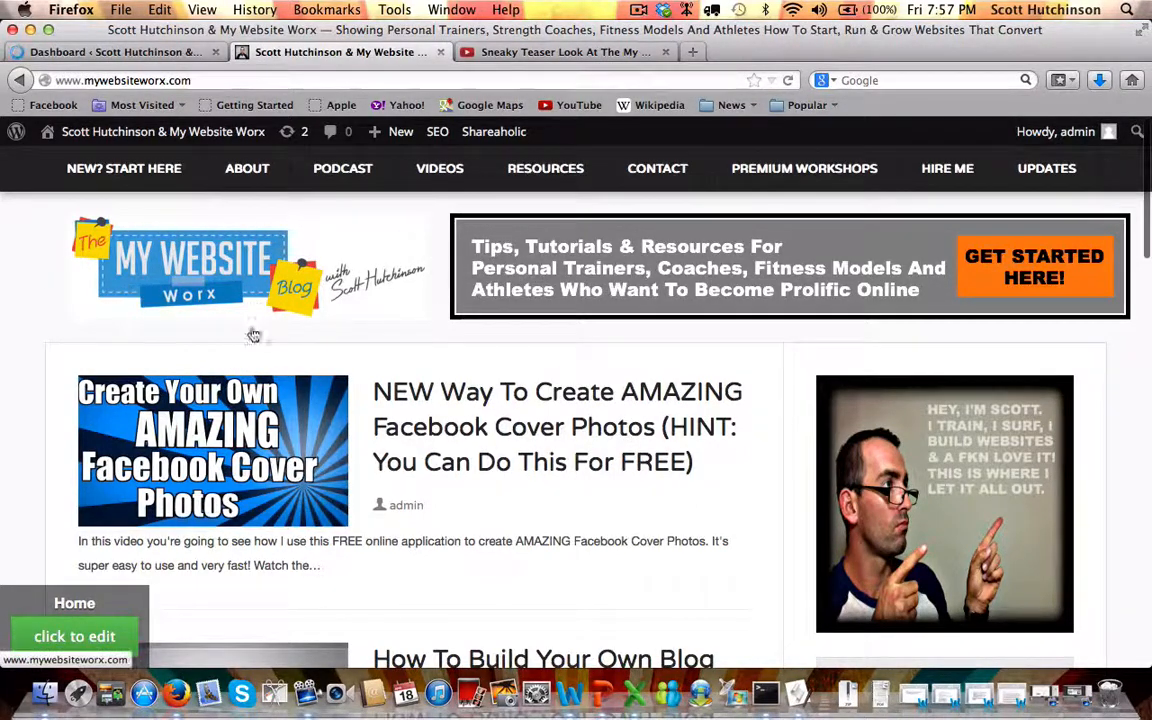
# Open the blog post "NEW Way To Create AMAZING Facebook Cover Photos" from the site's home page.
pyautogui.scroll(-2, 543, 305)
pyautogui.scroll(-3, 543, 305)
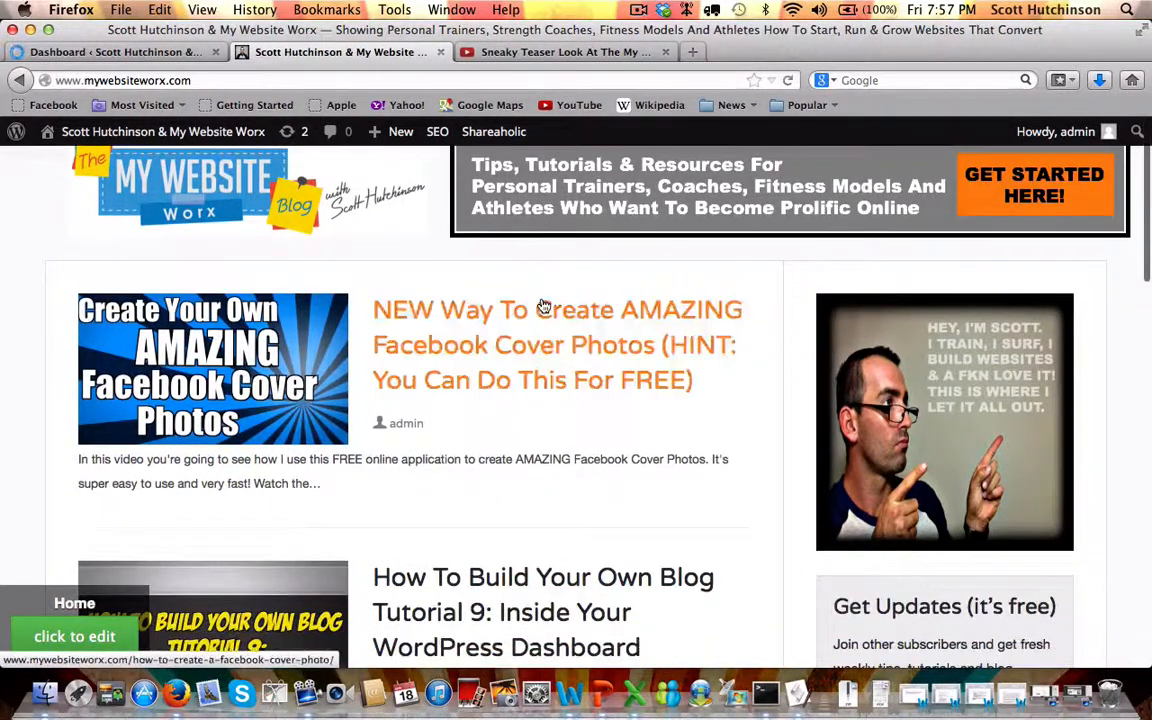
pyautogui.scroll(5, 543, 306)
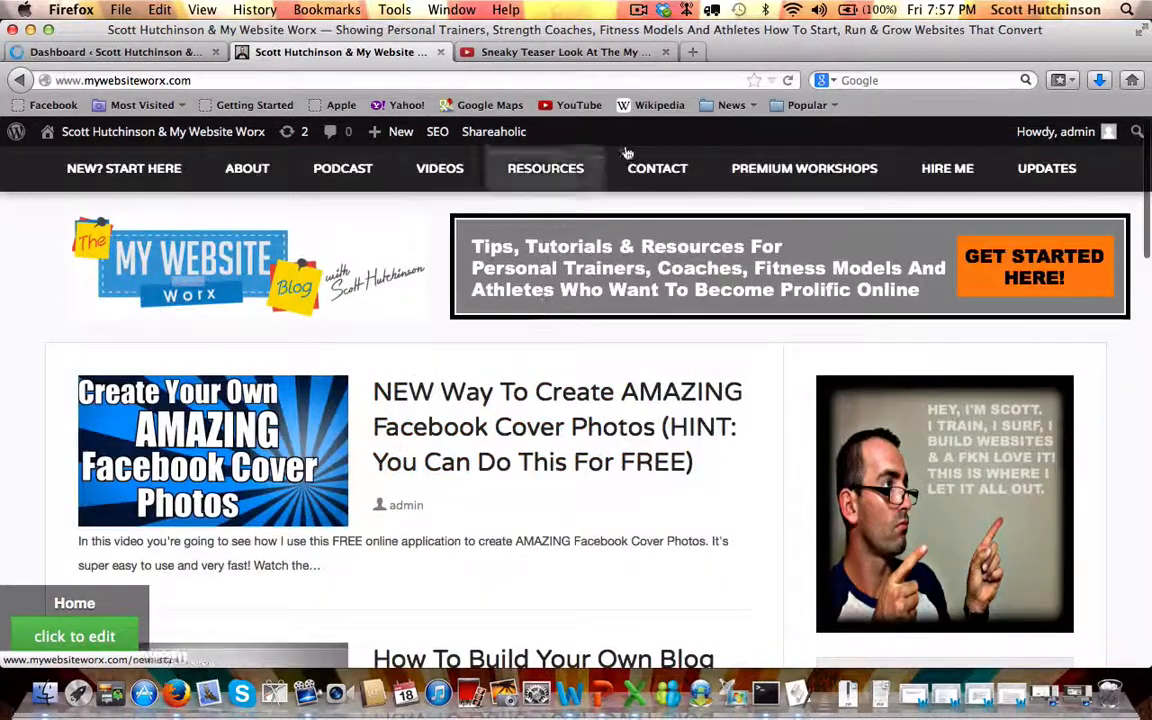
pyautogui.scroll(-6, 660, 275)
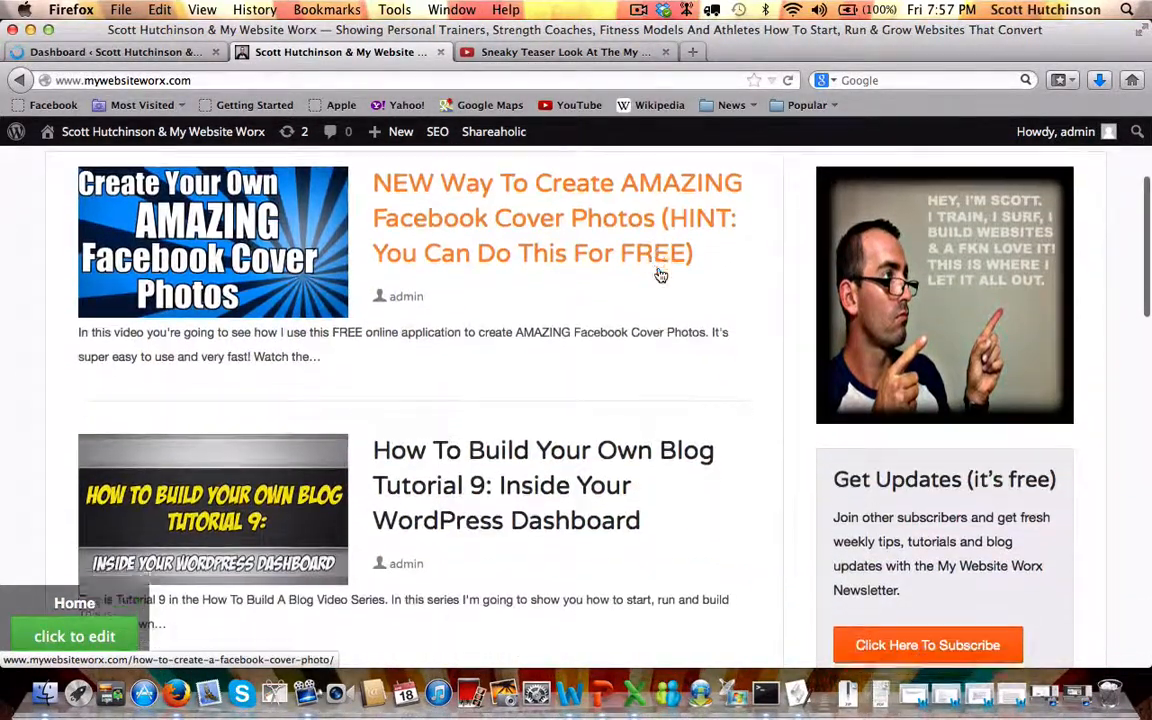
pyautogui.scroll(6, 660, 275)
pyautogui.scroll(-9, 662, 272)
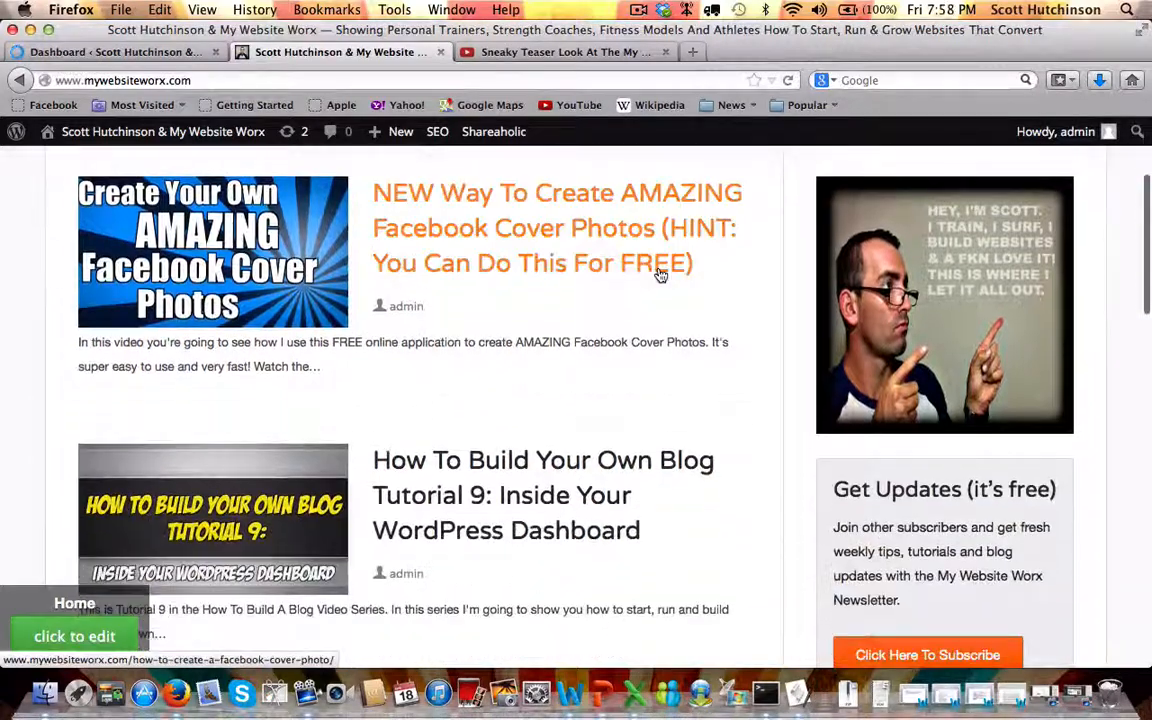
pyautogui.scroll(10, 662, 270)
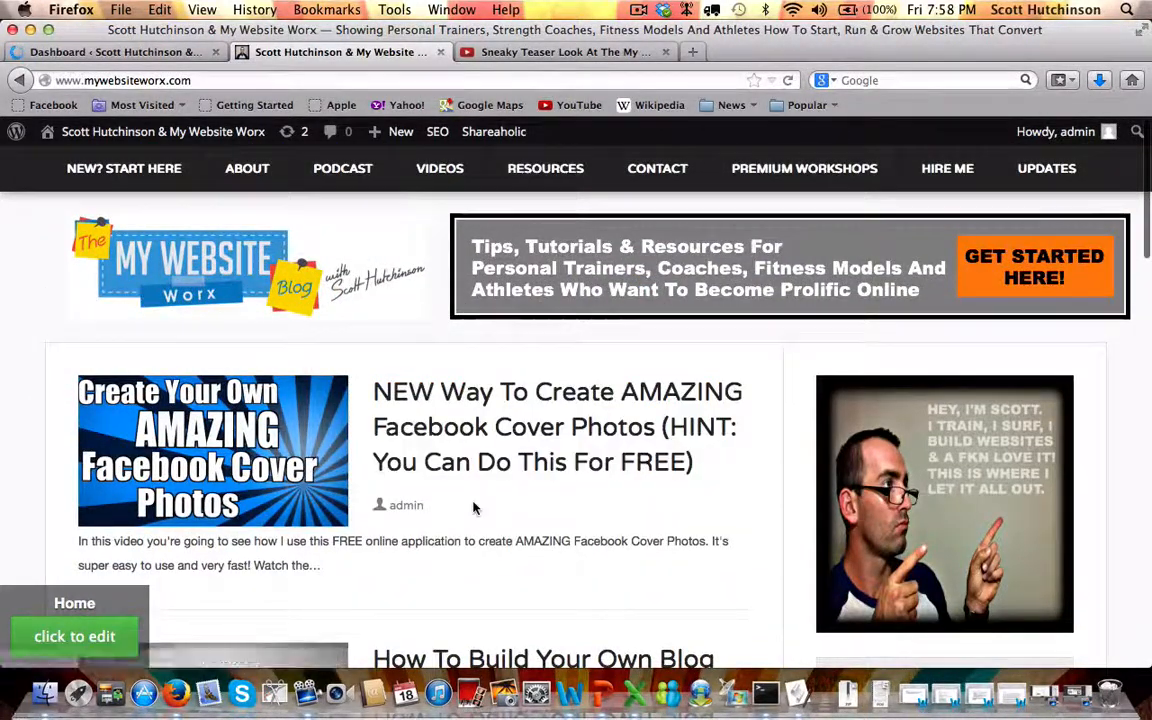
pyautogui.click(432, 397)
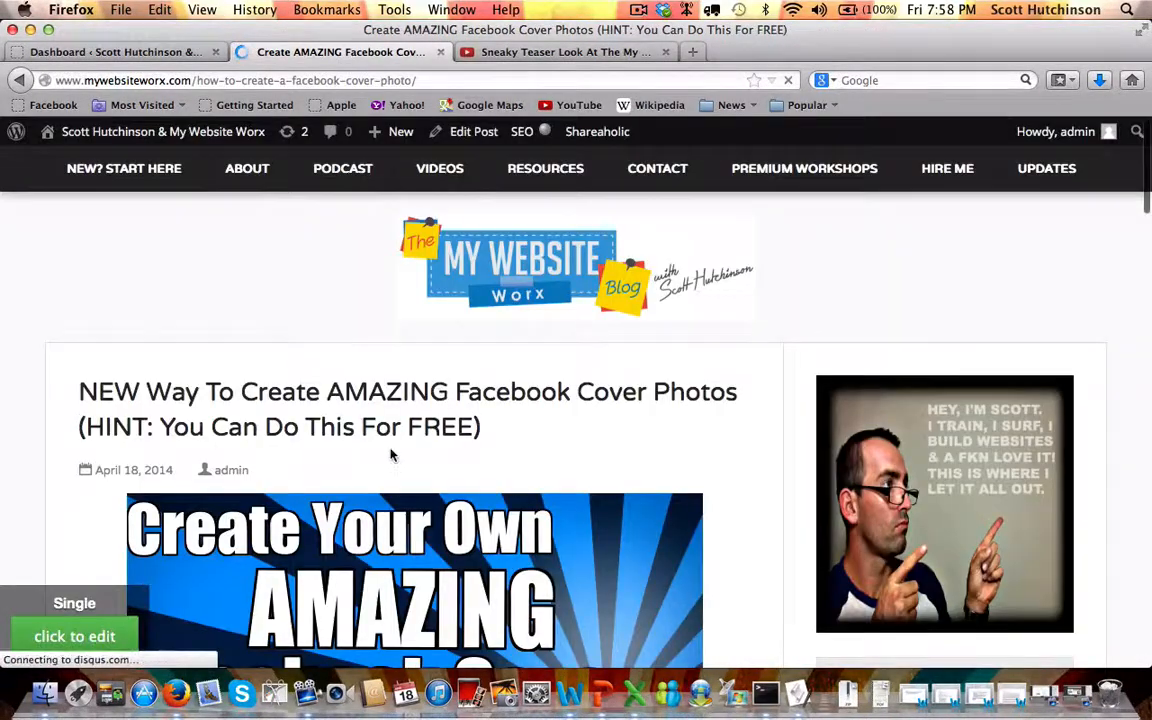
# Examine the Facebook cover photo post's layout, from its title, image and intro text to the embedded video, action item and sharing buttons.
pyautogui.scroll(-1, 391, 455)
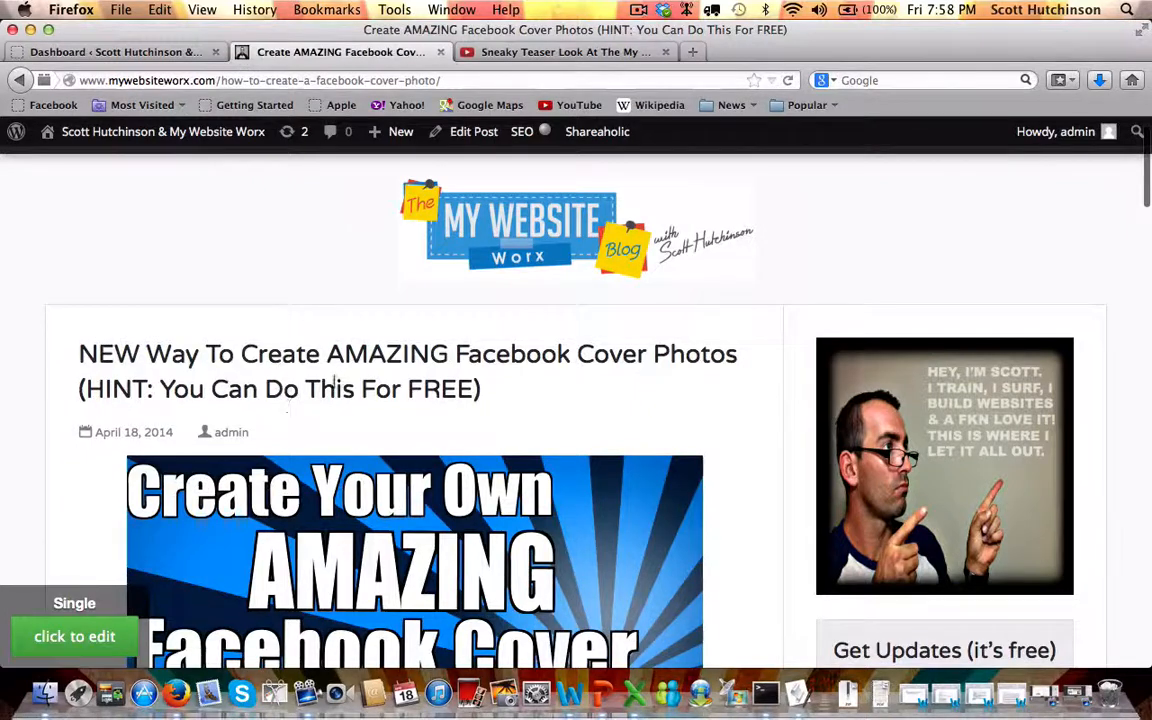
pyautogui.scroll(-1, 303, 360)
pyautogui.scroll(-3, 303, 360)
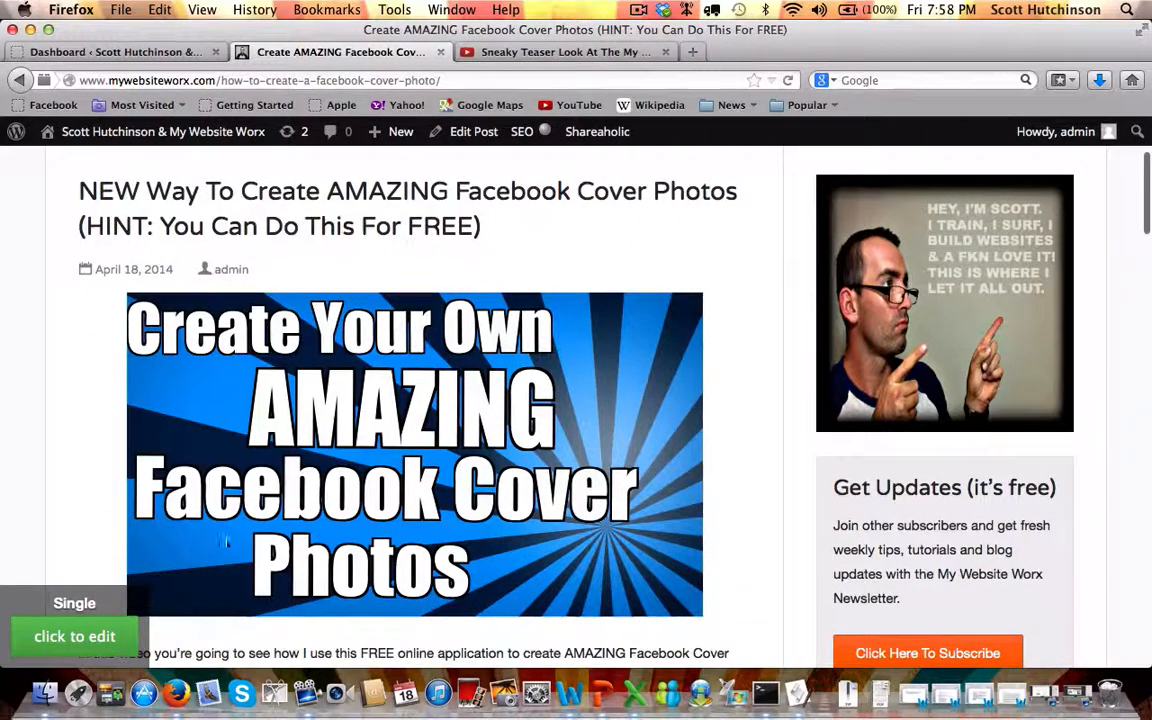
pyautogui.scroll(-8, 405, 312)
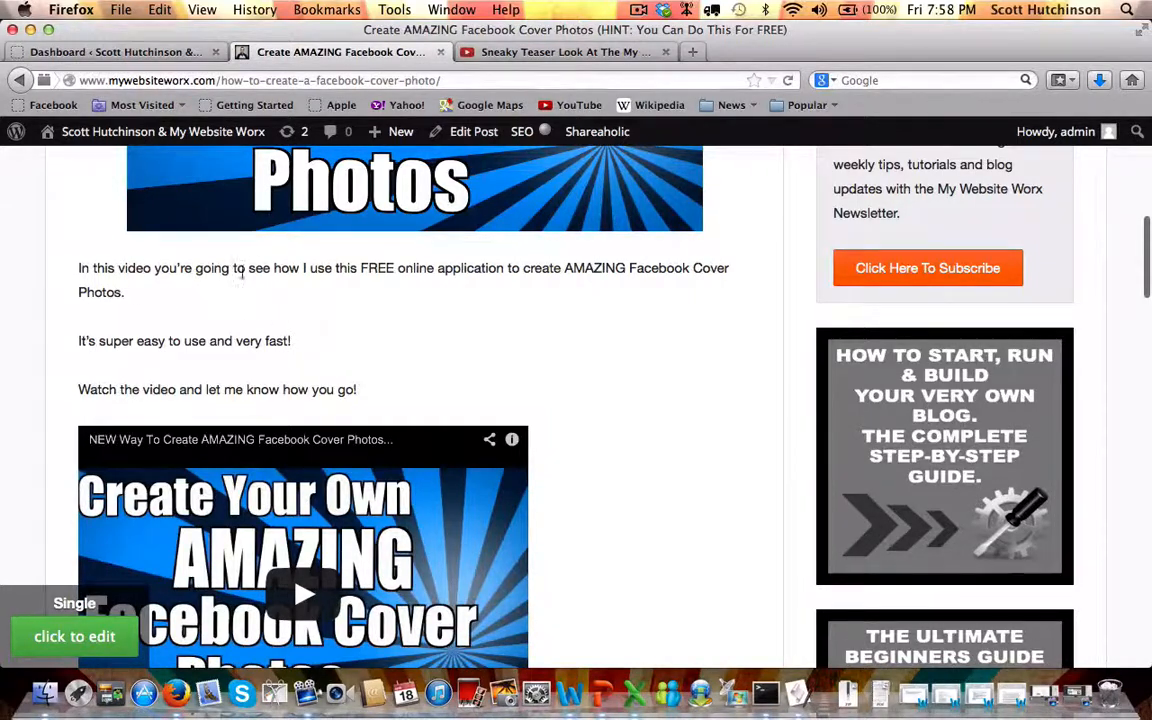
pyautogui.scroll(-2, 226, 424)
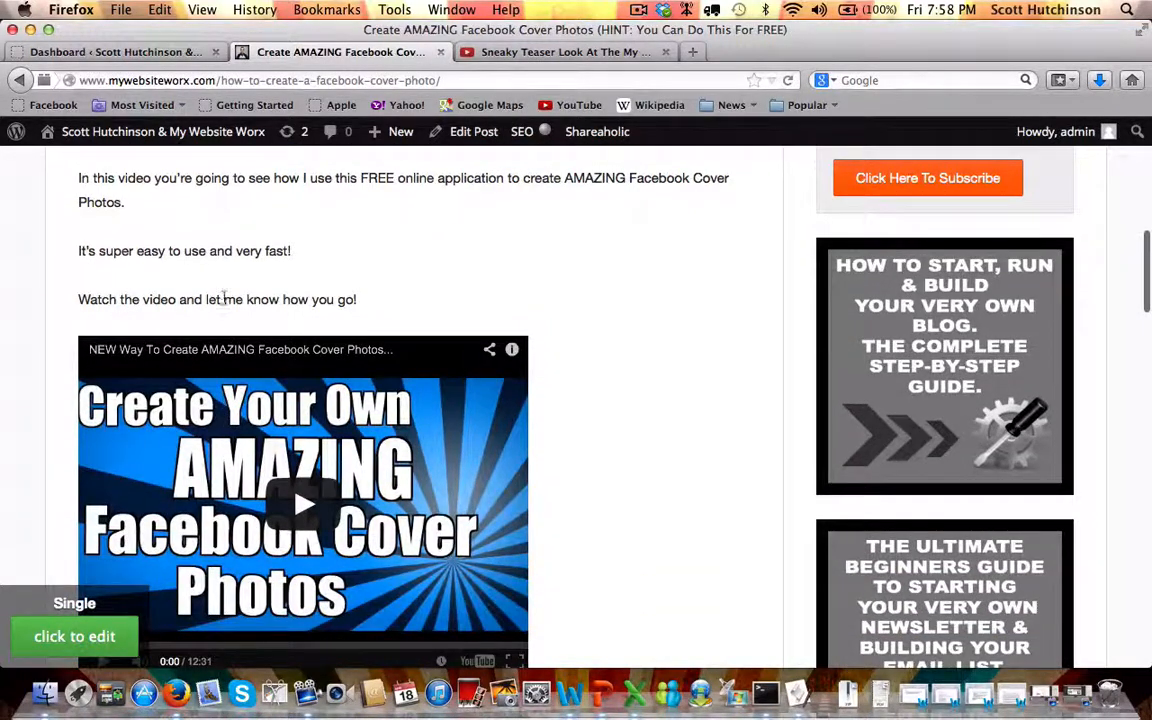
pyautogui.scroll(-3, 224, 297)
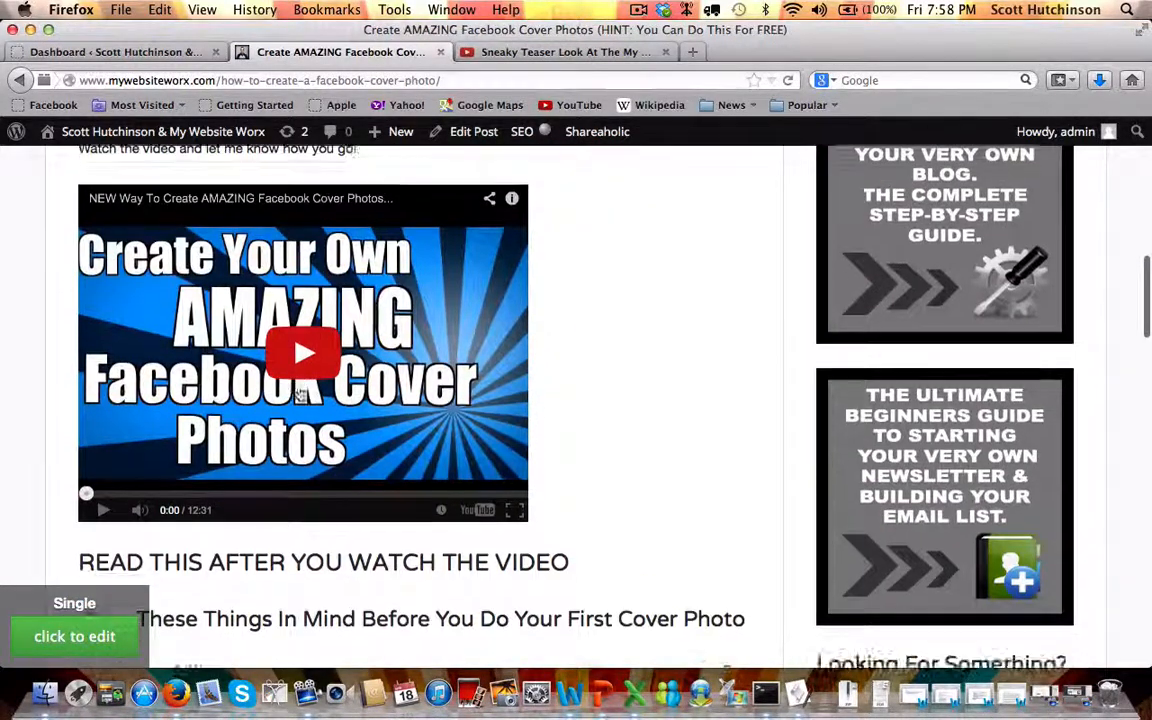
pyautogui.scroll(-15, 300, 394)
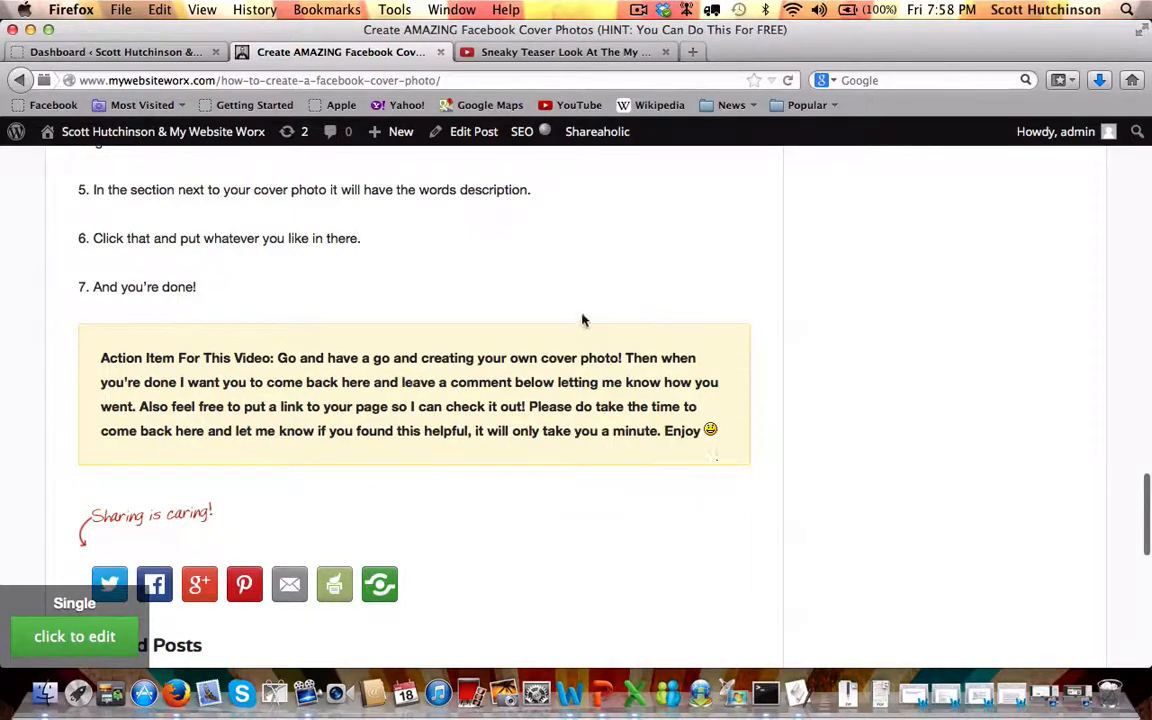
pyautogui.scroll(20, 195, 331)
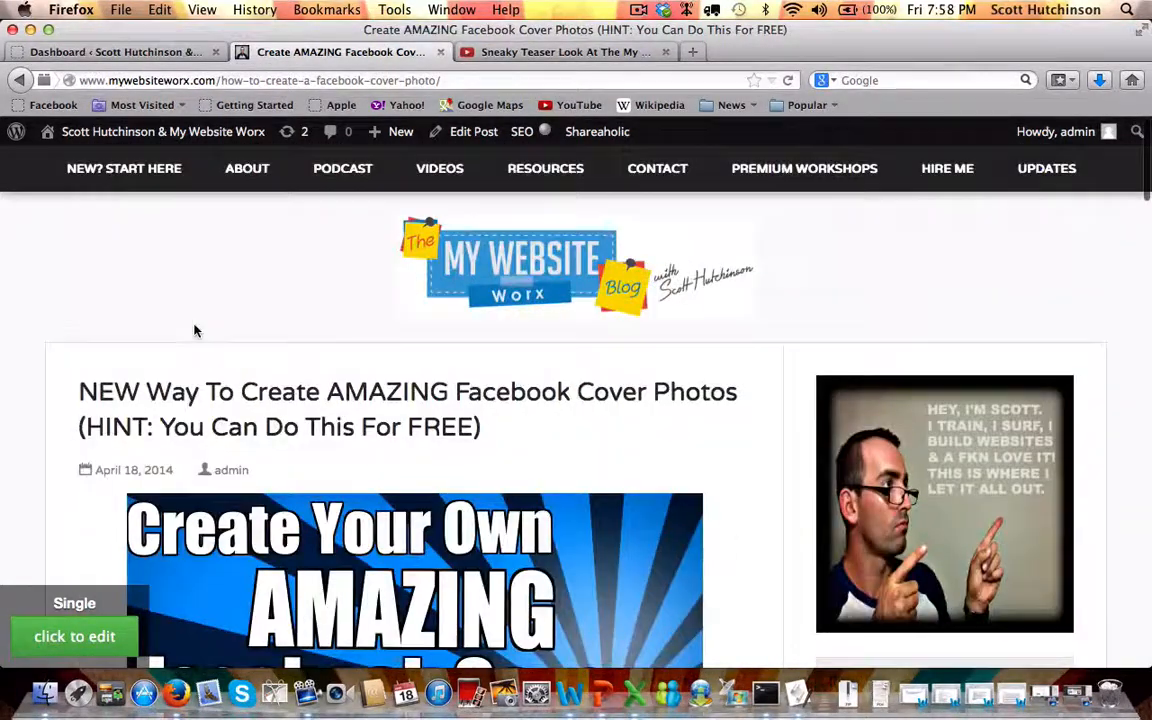
# Return to the WordPress dashboard and start a new post.
pyautogui.click(96, 52)
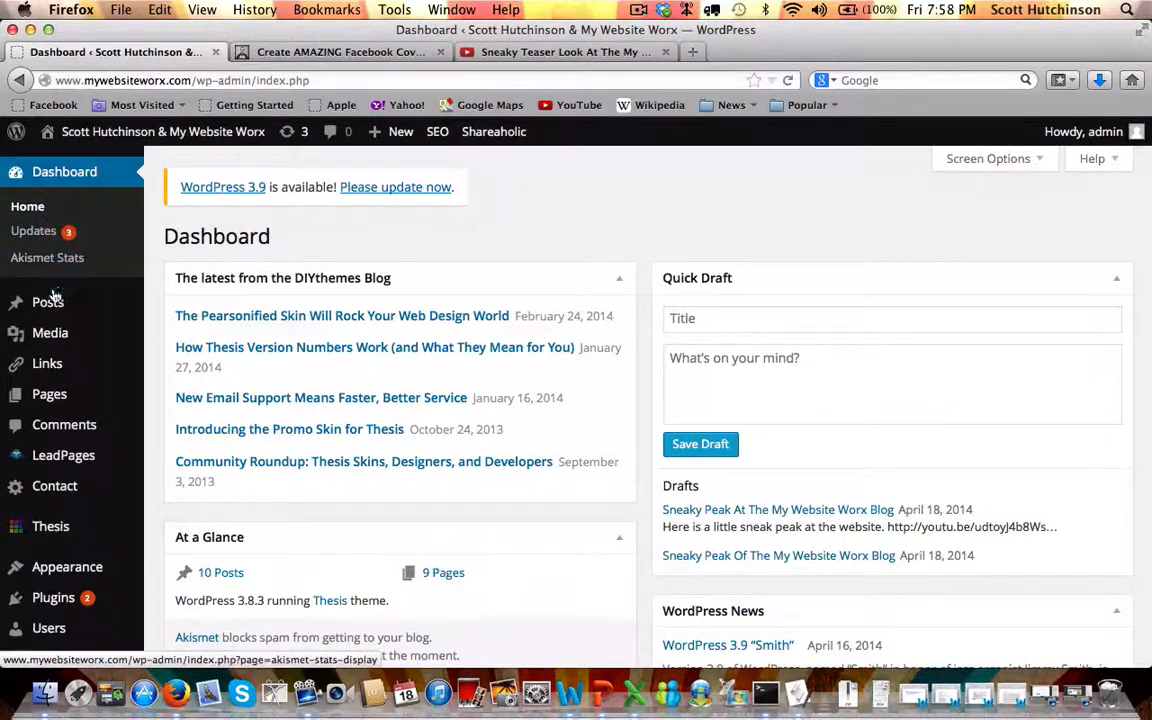
pyautogui.moveTo(20, 306)
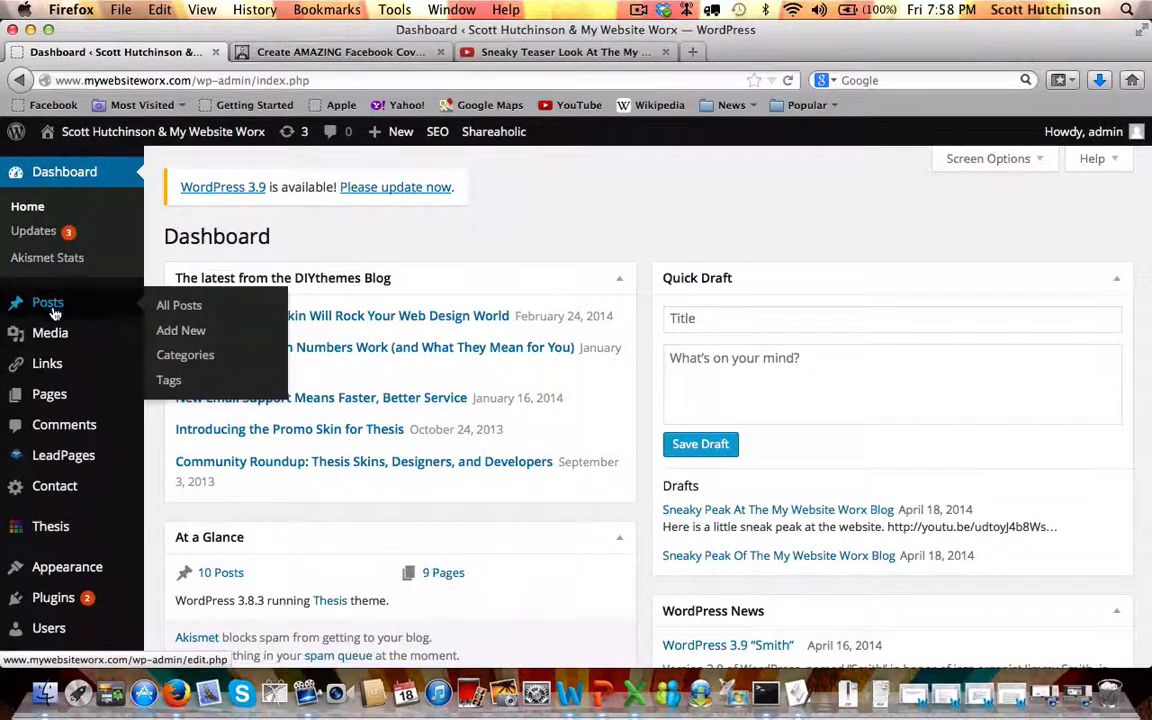
pyautogui.click(182, 330)
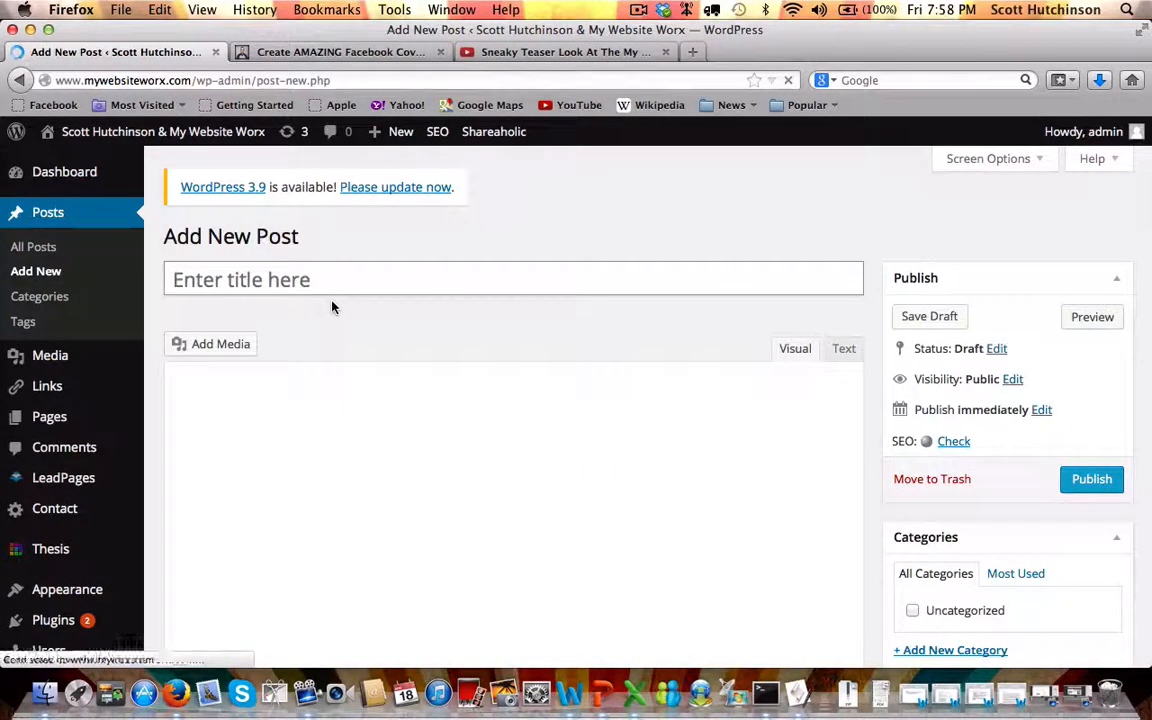
pyautogui.scroll(-2, 333, 307)
pyautogui.scroll(2, 333, 307)
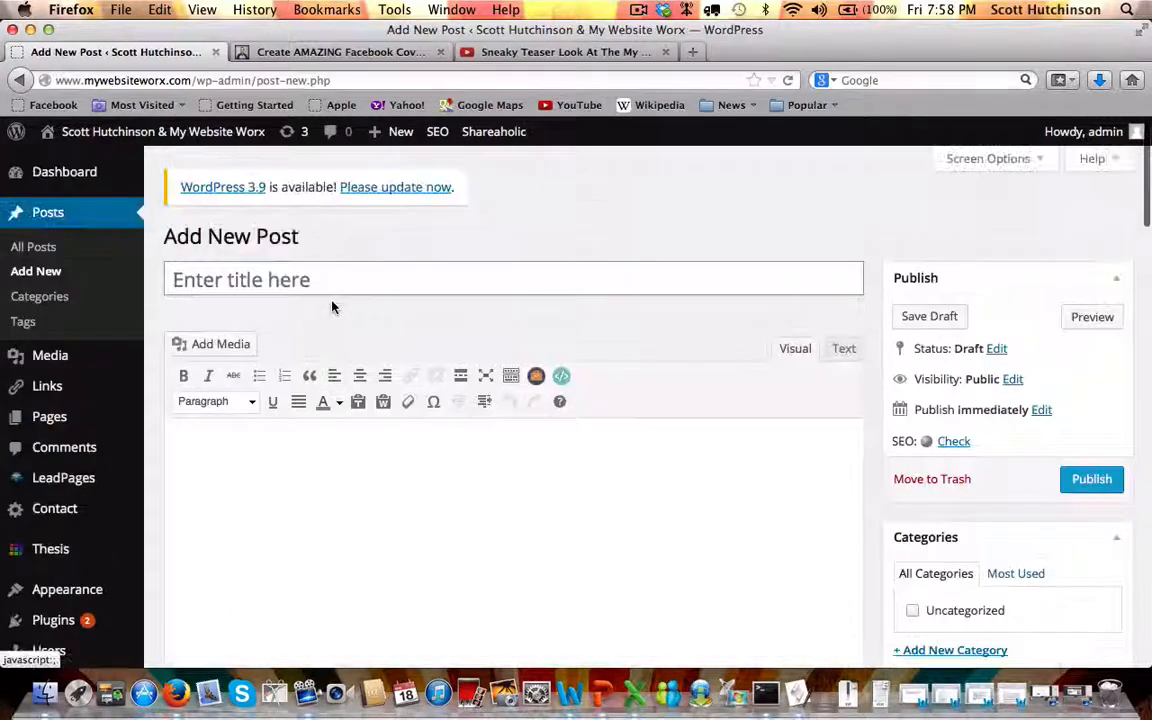
# Title the new post "Sneaky Peak At The My Website Worx Blog".
pyautogui.click(397, 278)
pyautogui.write('Sne')
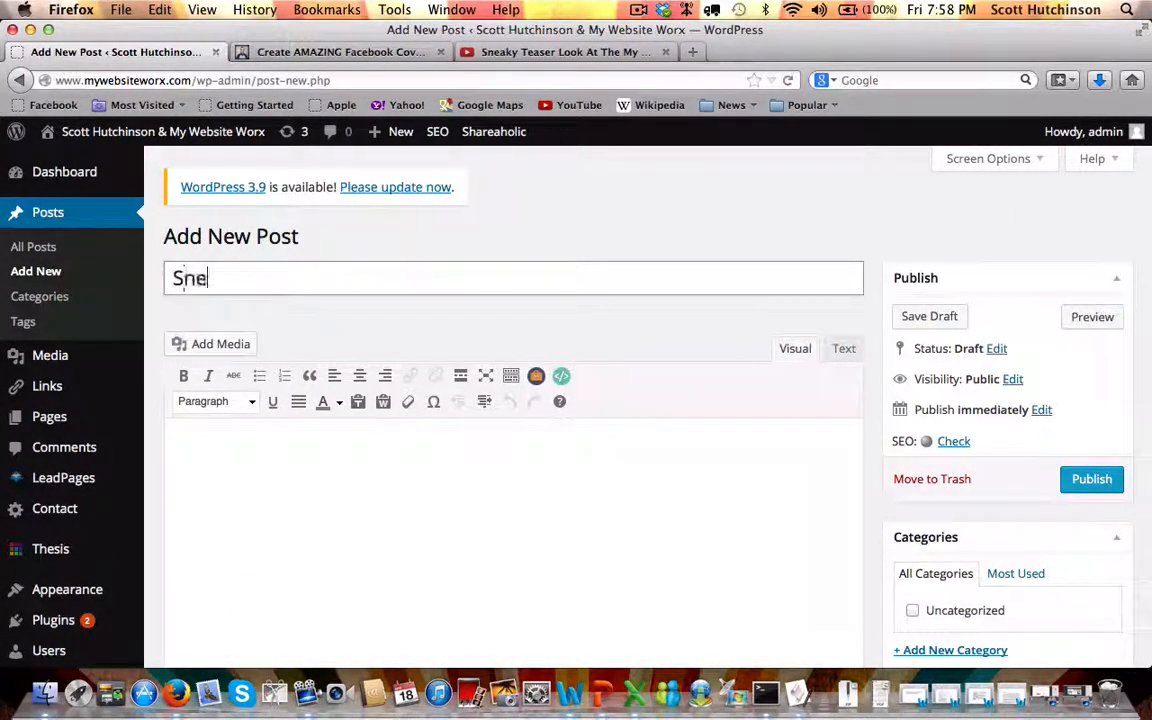
pyautogui.write('aky peak')
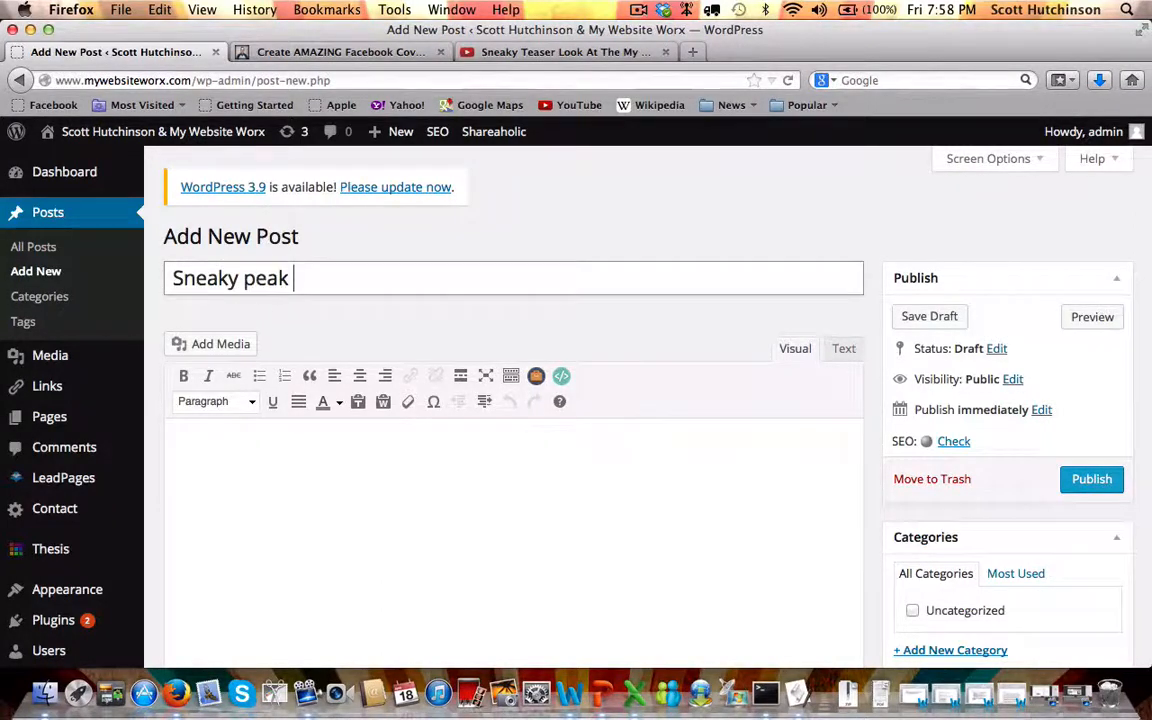
pyautogui.press('BackSpace')
pyautogui.press('BackSpace')
pyautogui.press('BackSpace')
pyautogui.press('BackSpace')
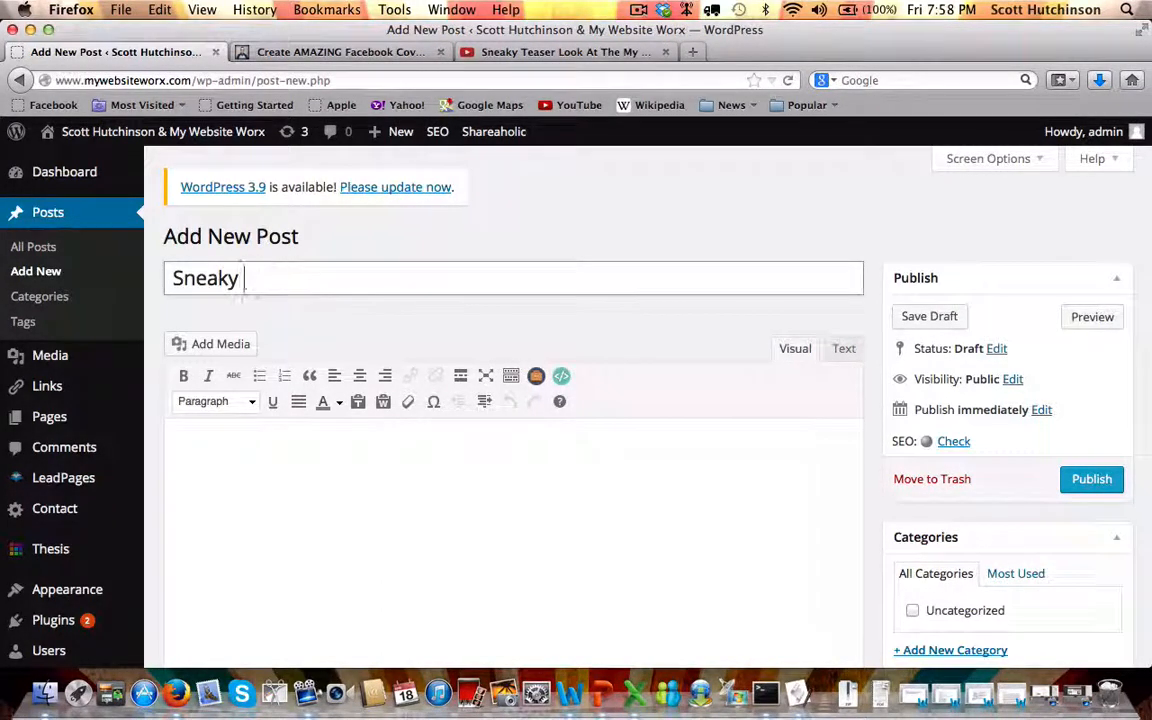
pyautogui.write('Peak At T')
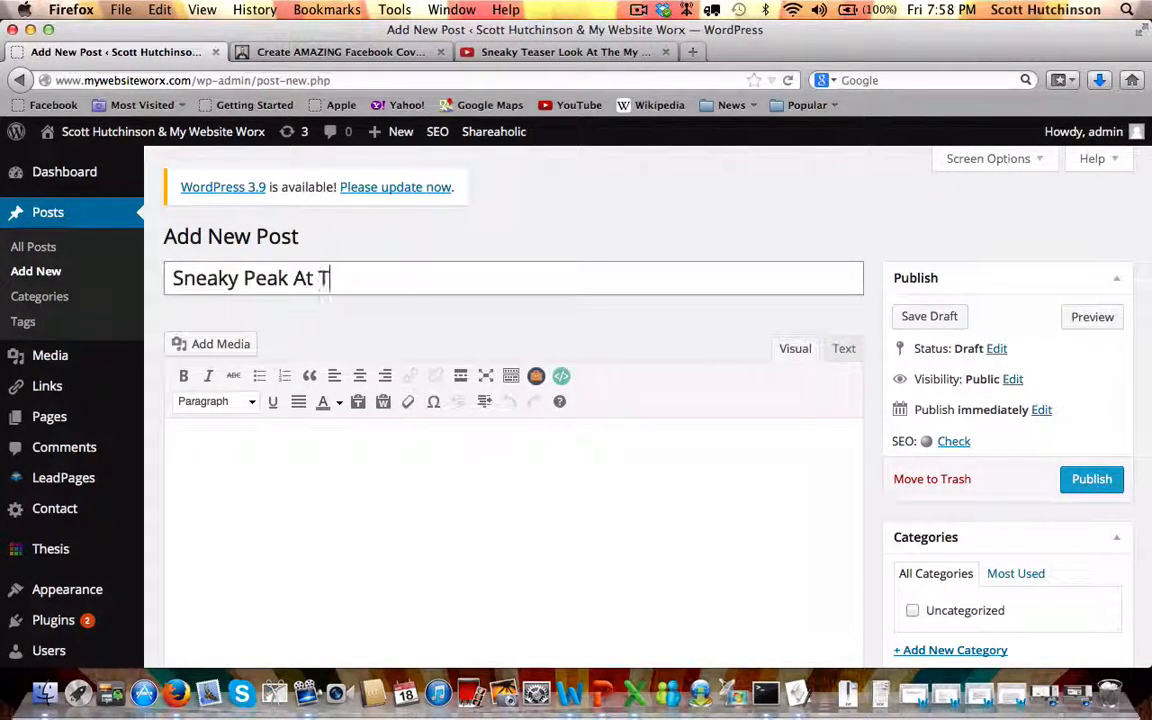
pyautogui.write('he My Websit')
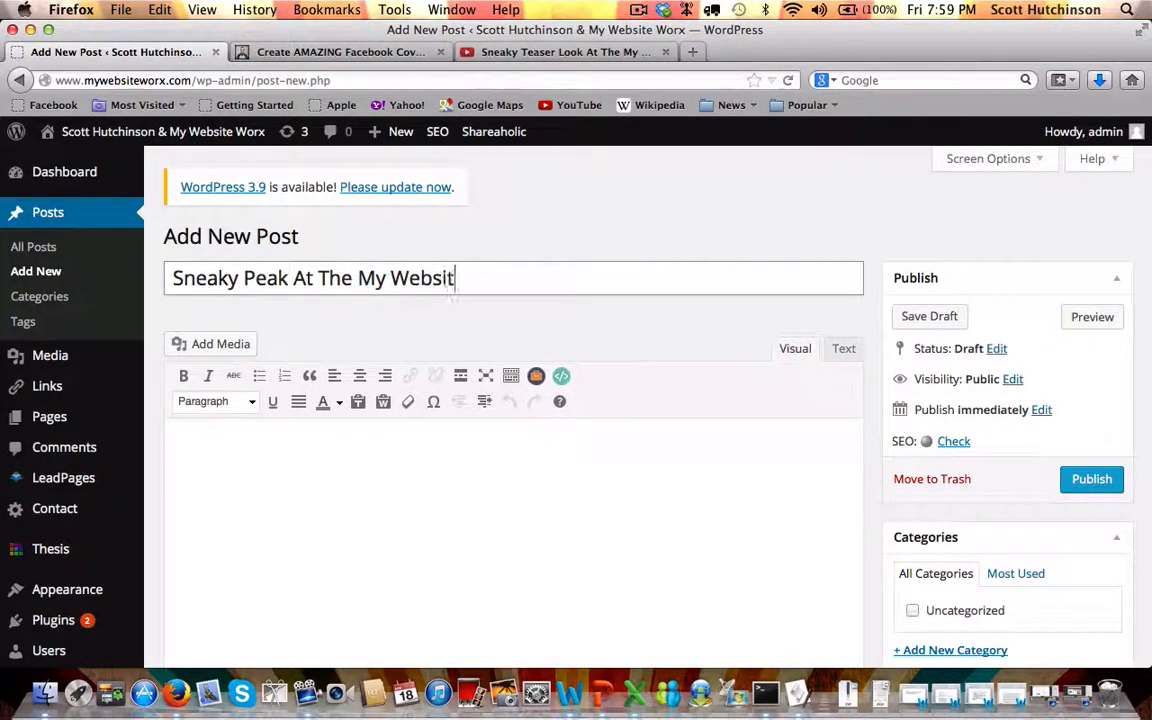
pyautogui.write('e Worx ')
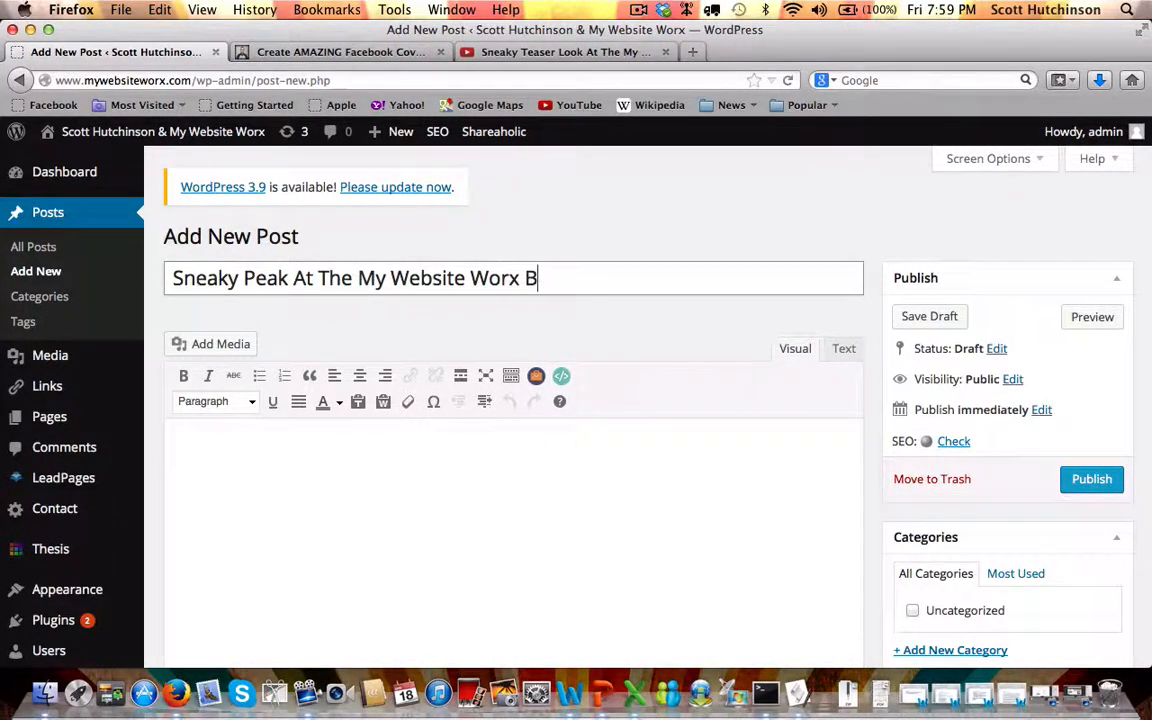
pyautogui.write('Blog')
# Copy the three intro paragraphs above the video in the Facebook cover photo post into the new post's body.
pyautogui.click(378, 435)
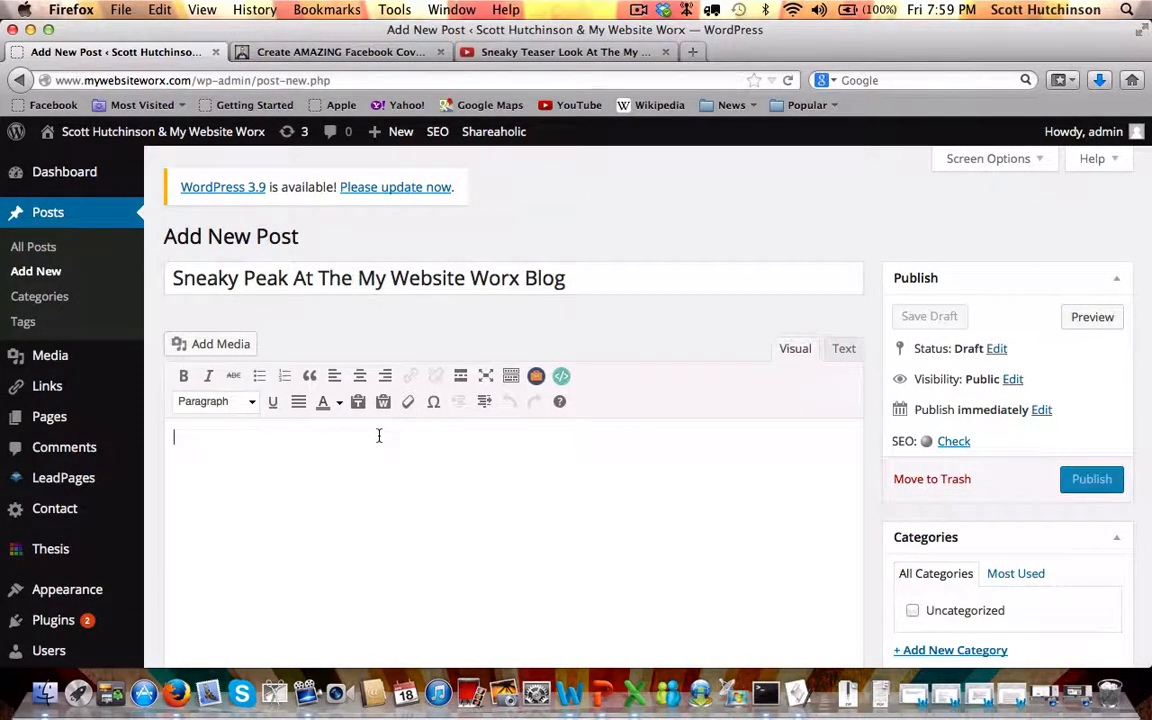
pyautogui.scroll(-1, 378, 435)
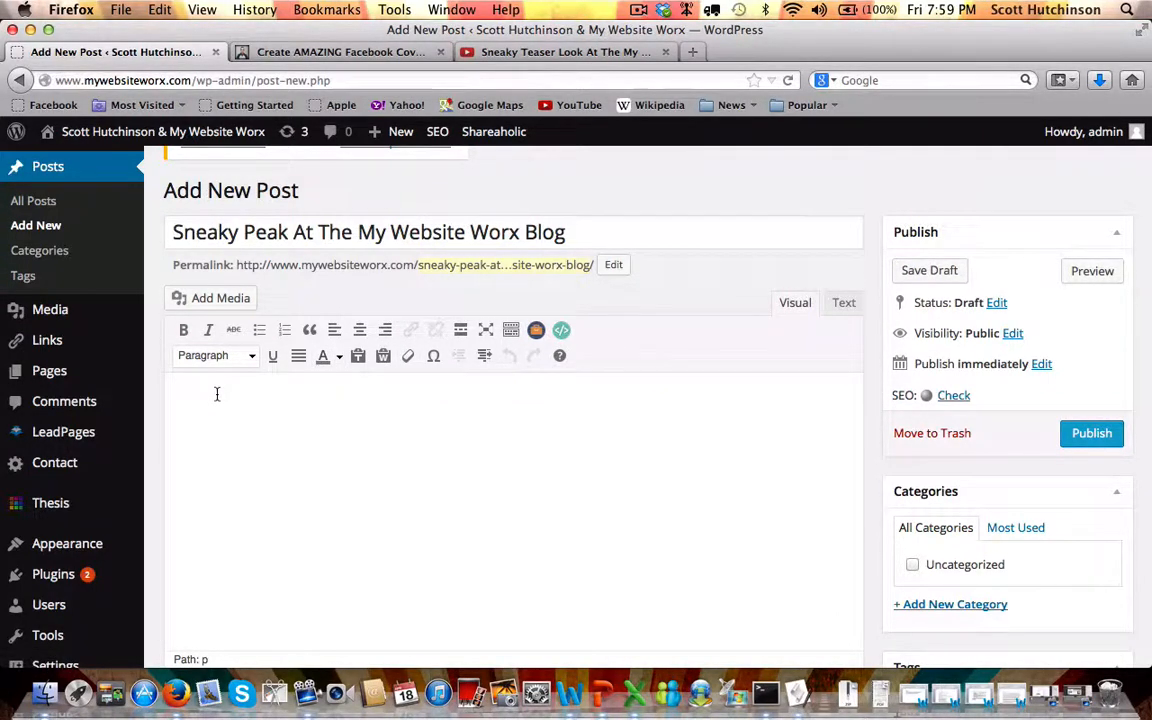
pyautogui.click(306, 55)
pyautogui.scroll(-10, 346, 295)
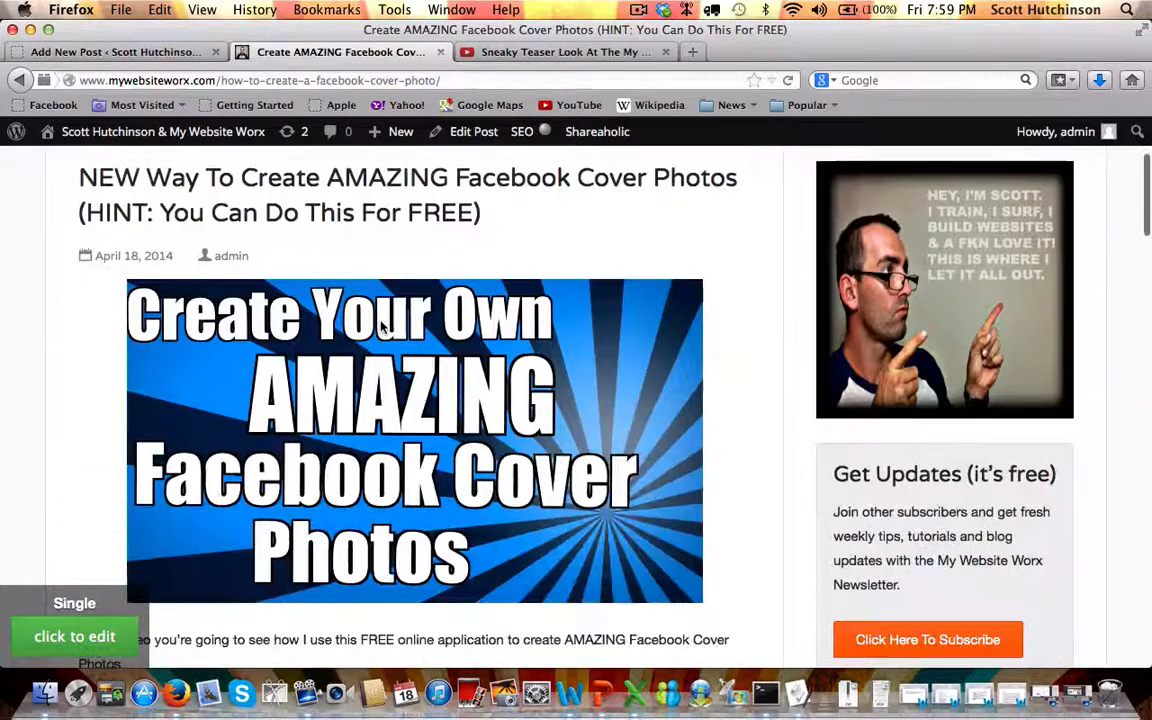
pyautogui.moveTo(358, 395); pyautogui.dragTo(75, 272)
pyautogui.press('super+c')
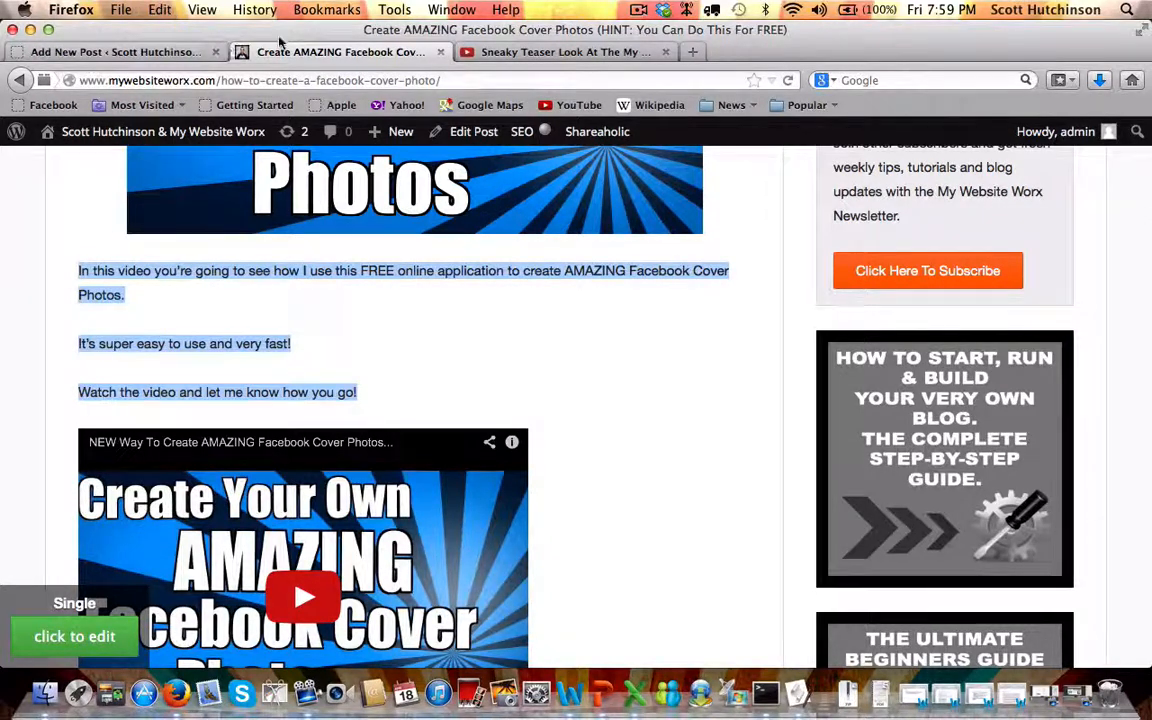
pyautogui.click(208, 50)
pyautogui.press('super+v')
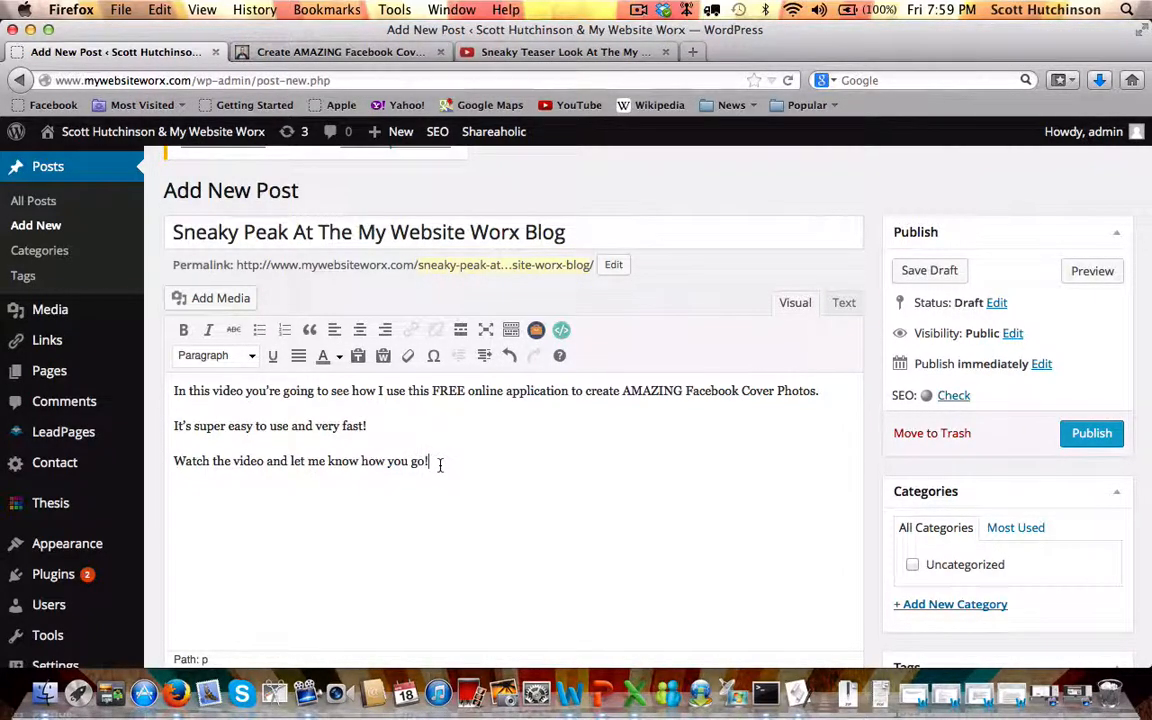
# Try out a bulleted list and a numbered list on a new line below the pasted paragraphs, and remove it.
pyautogui.scroll(-3, 437, 470)
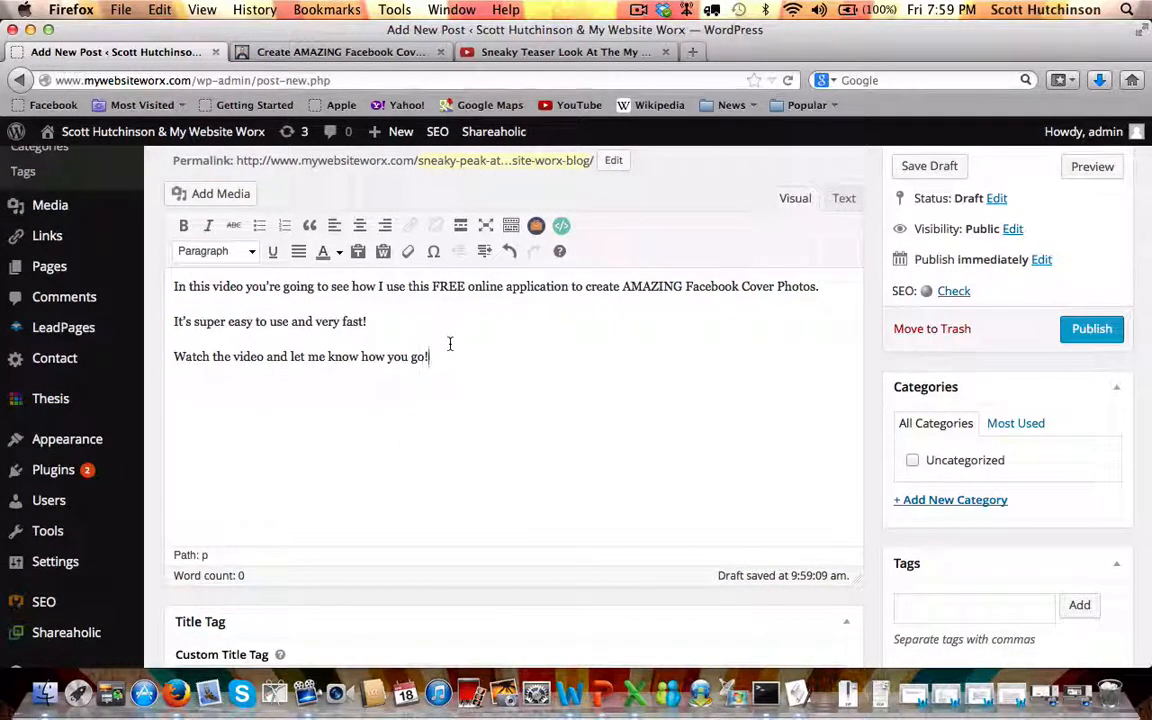
pyautogui.press('Return')
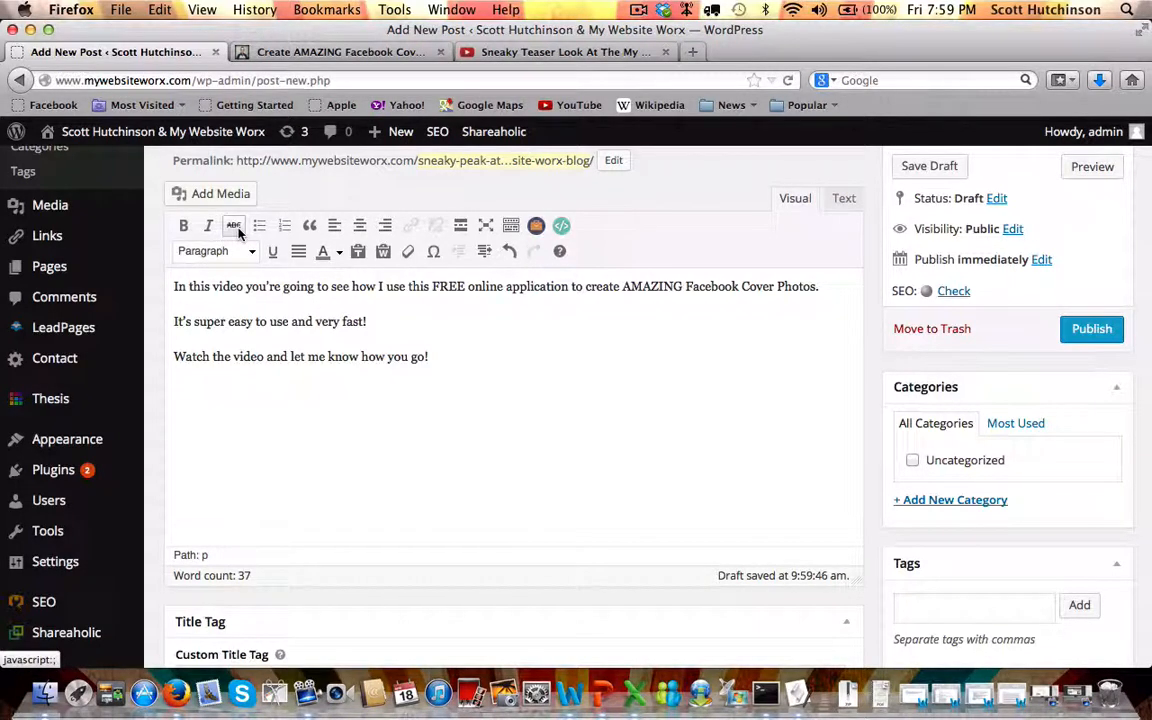
pyautogui.click(258, 226)
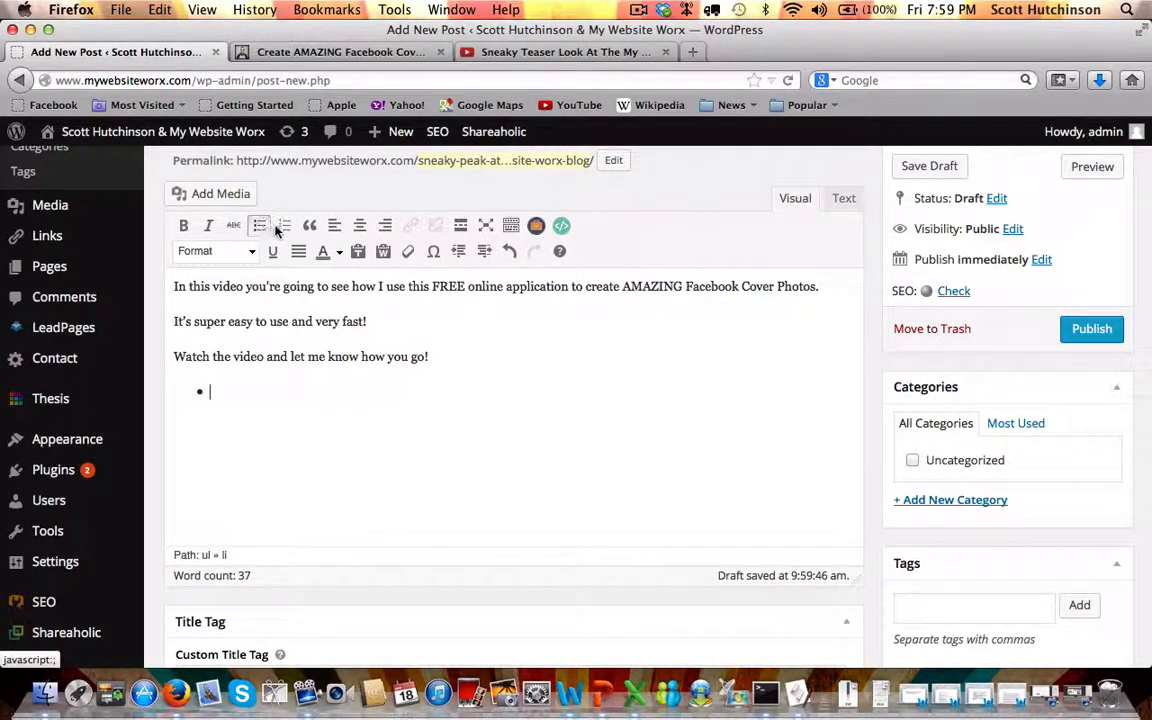
pyautogui.click(284, 226)
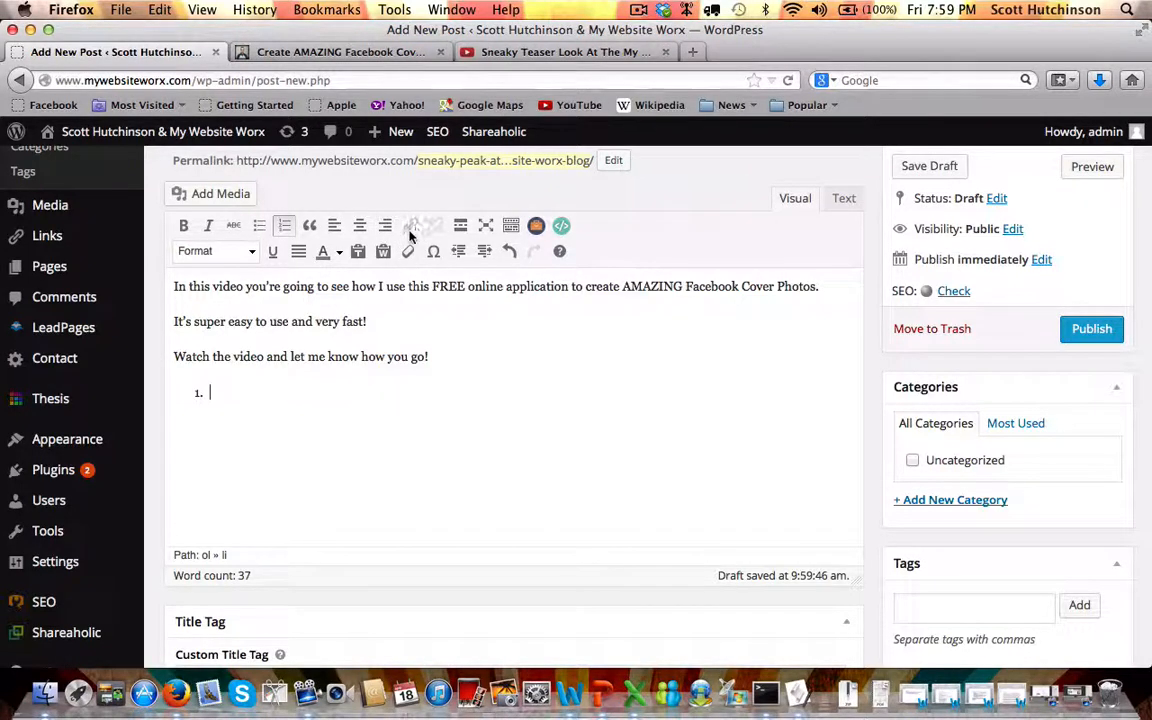
pyautogui.press('BackSpace')
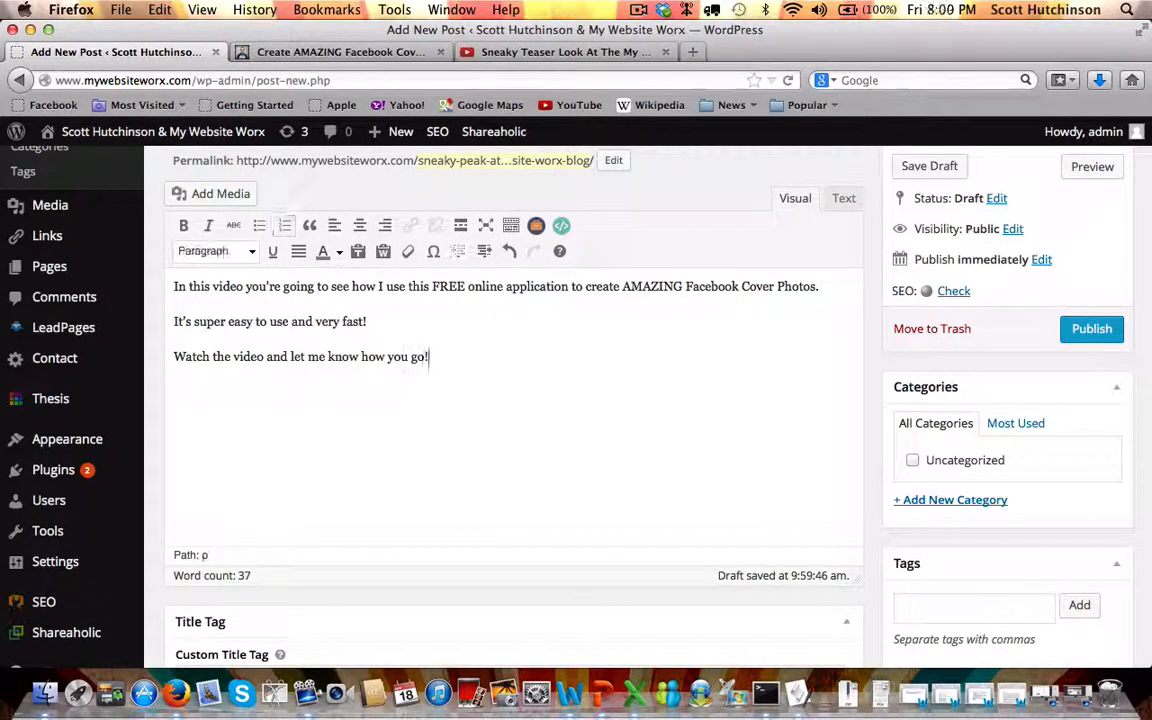
# Start a new line below the intro paragraphs and copy the Sneaky Teaser video's share link from its YouTube page.
pyautogui.press('Return')
pyautogui.scroll(5, 452, 332)
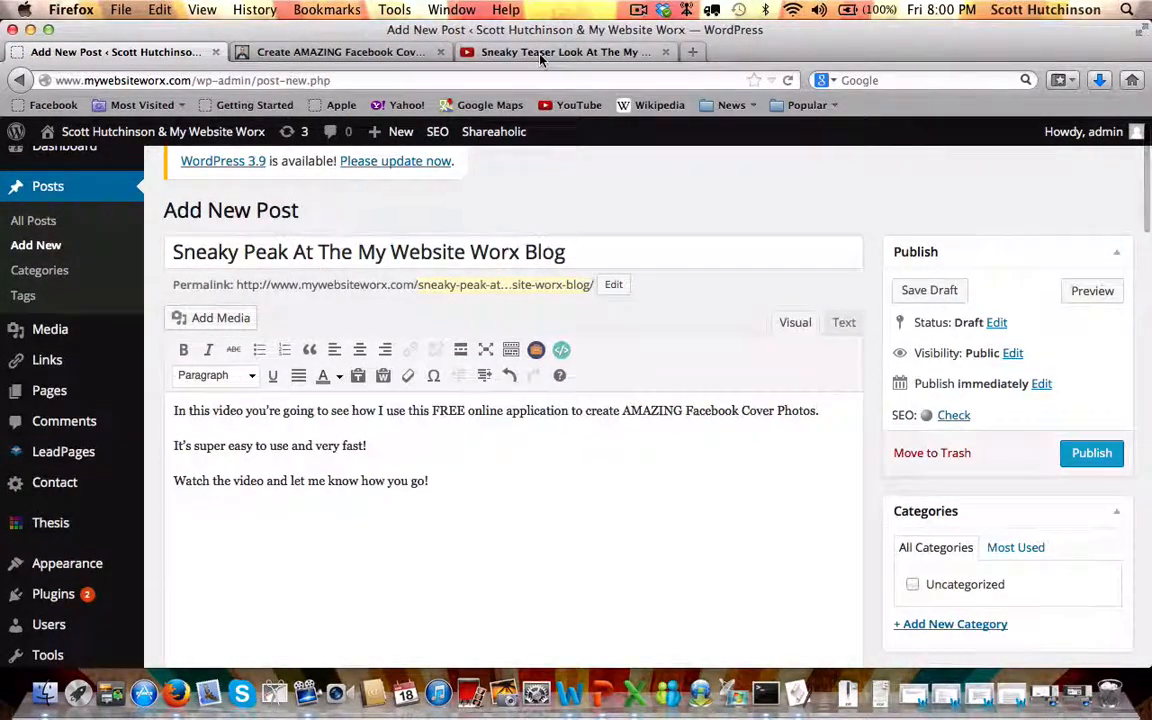
pyautogui.click(485, 51)
pyautogui.scroll(3, 388, 316)
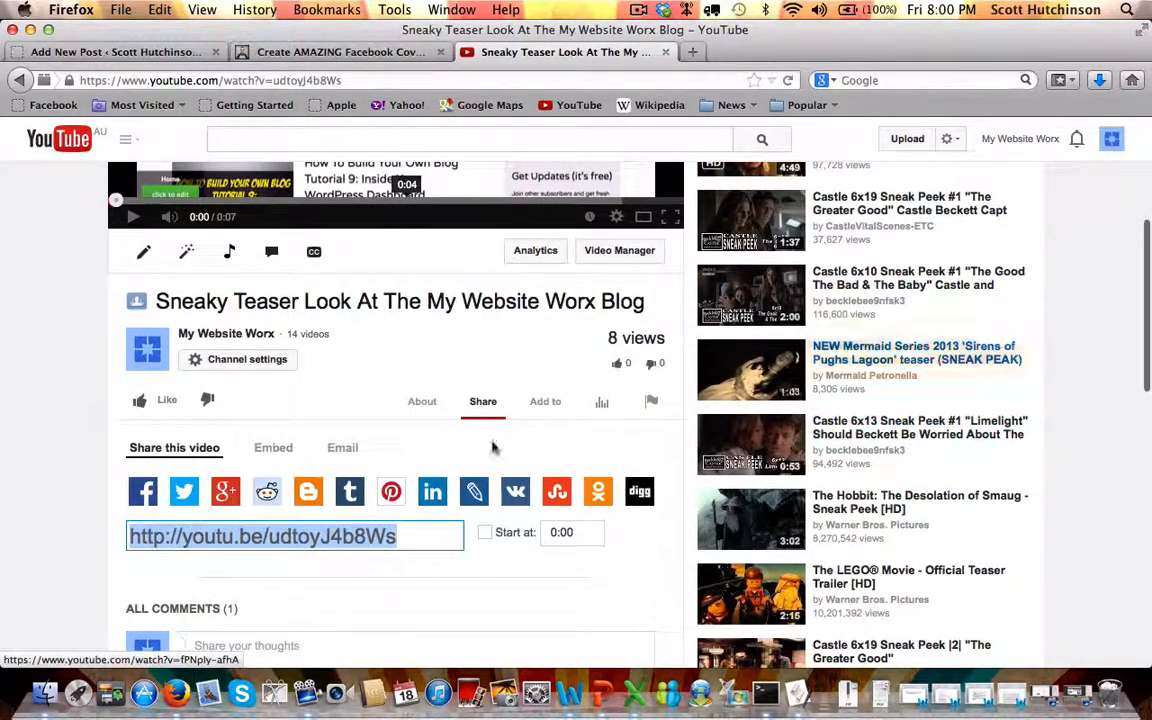
pyautogui.scroll(-1, 410, 405)
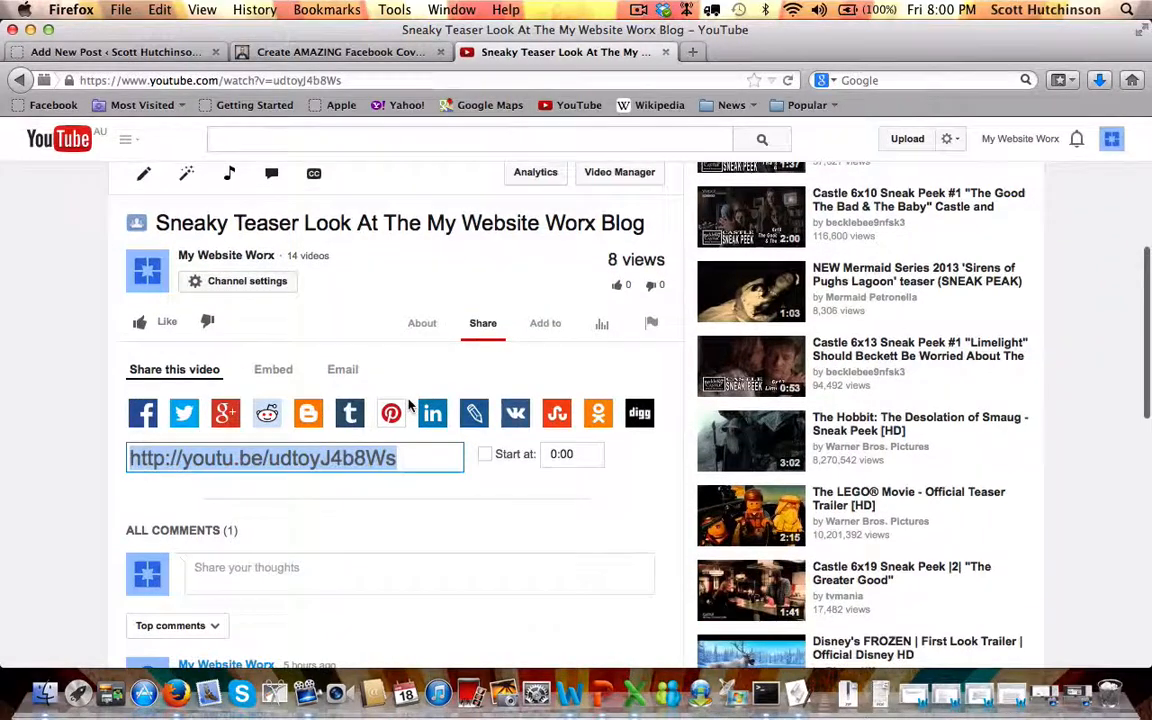
pyautogui.click(420, 322)
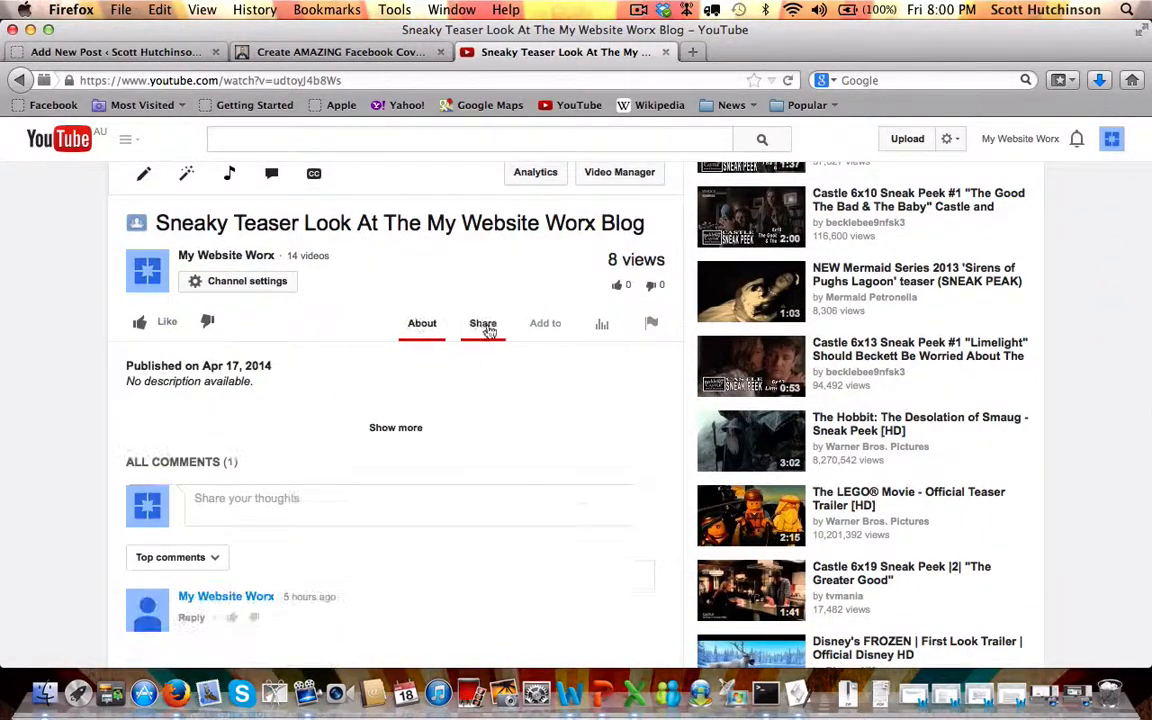
pyautogui.click(486, 325)
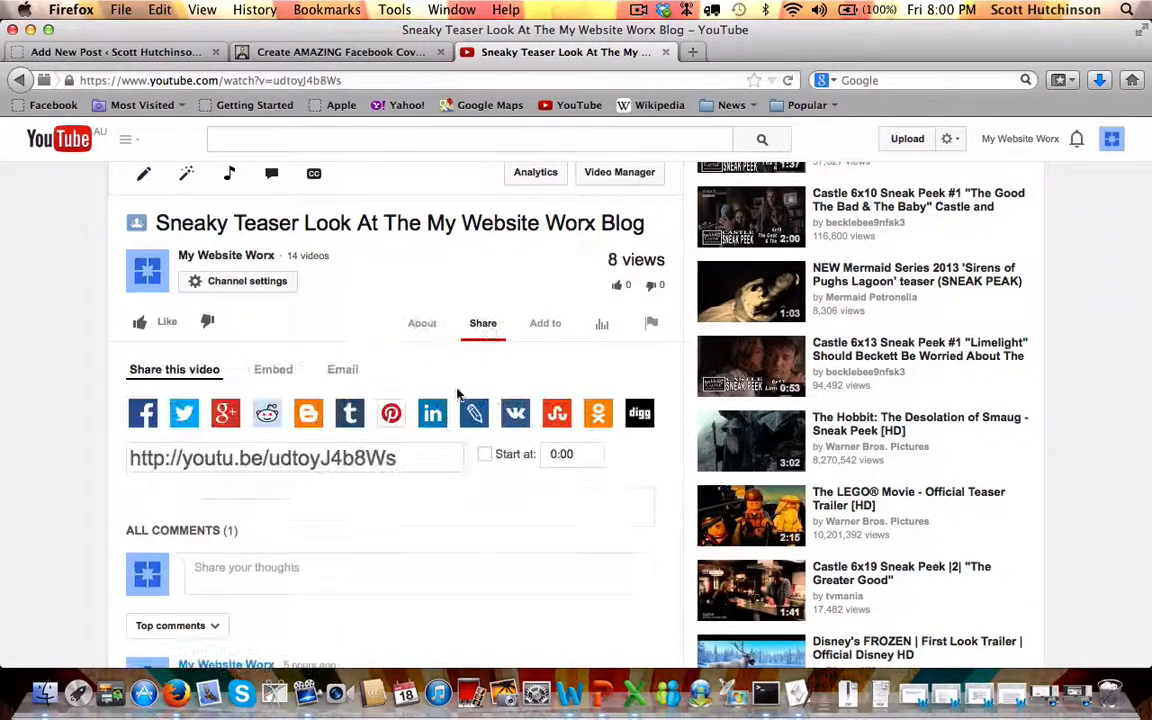
pyautogui.click(405, 457)
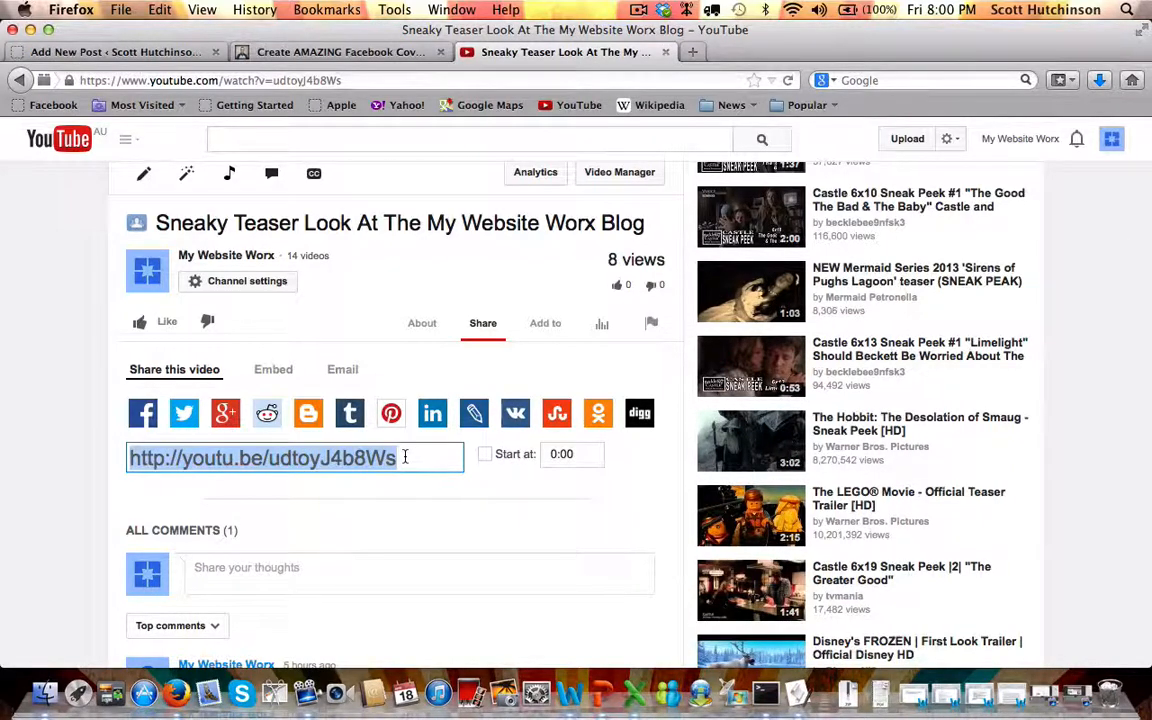
pyautogui.press('super+c')
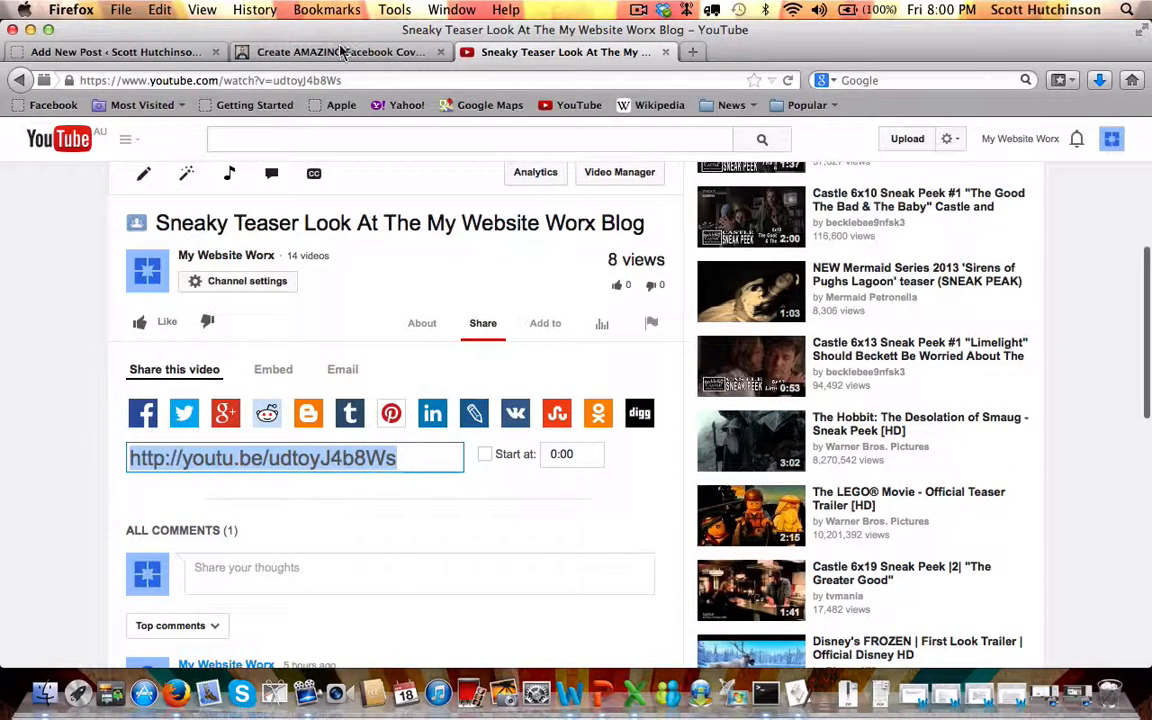
pyautogui.click(123, 50)
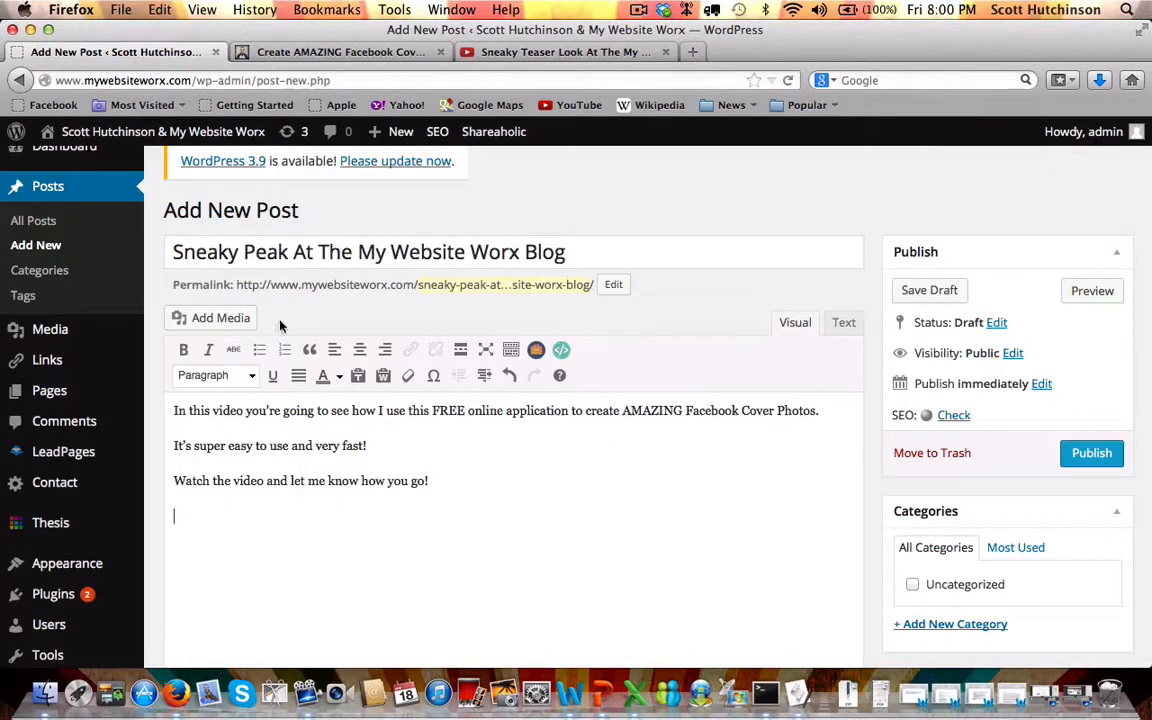
pyautogui.press('Return')
pyautogui.press('super+v')
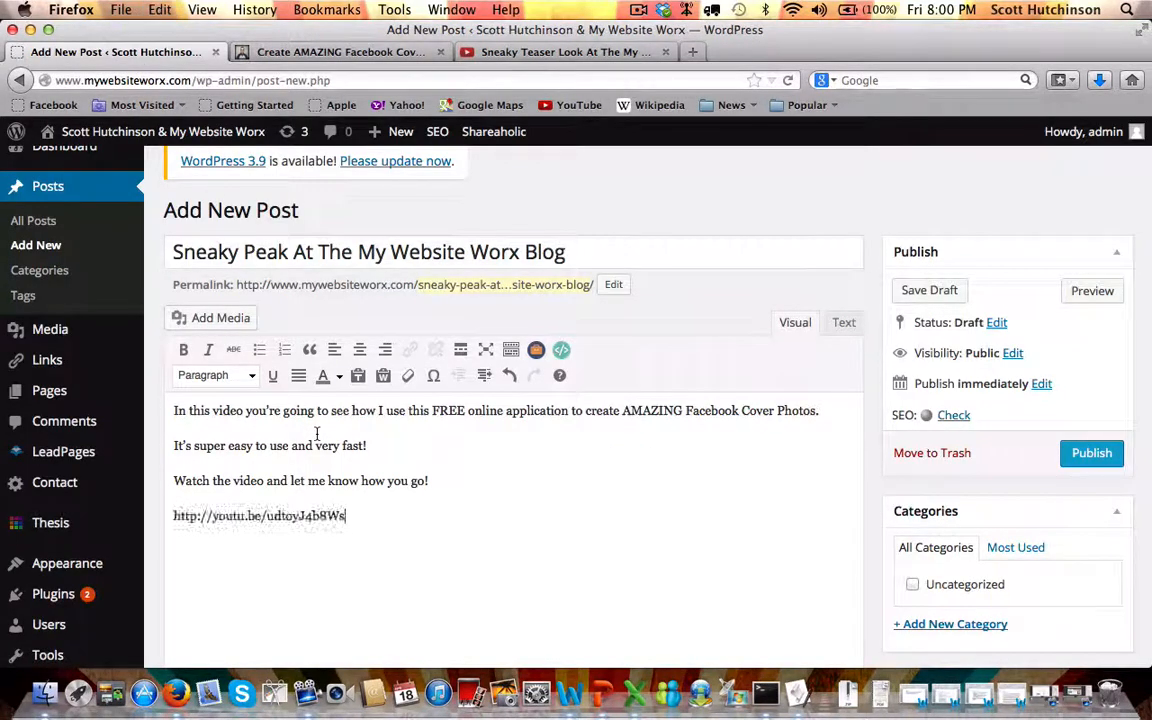
pyautogui.scroll(-3, 316, 433)
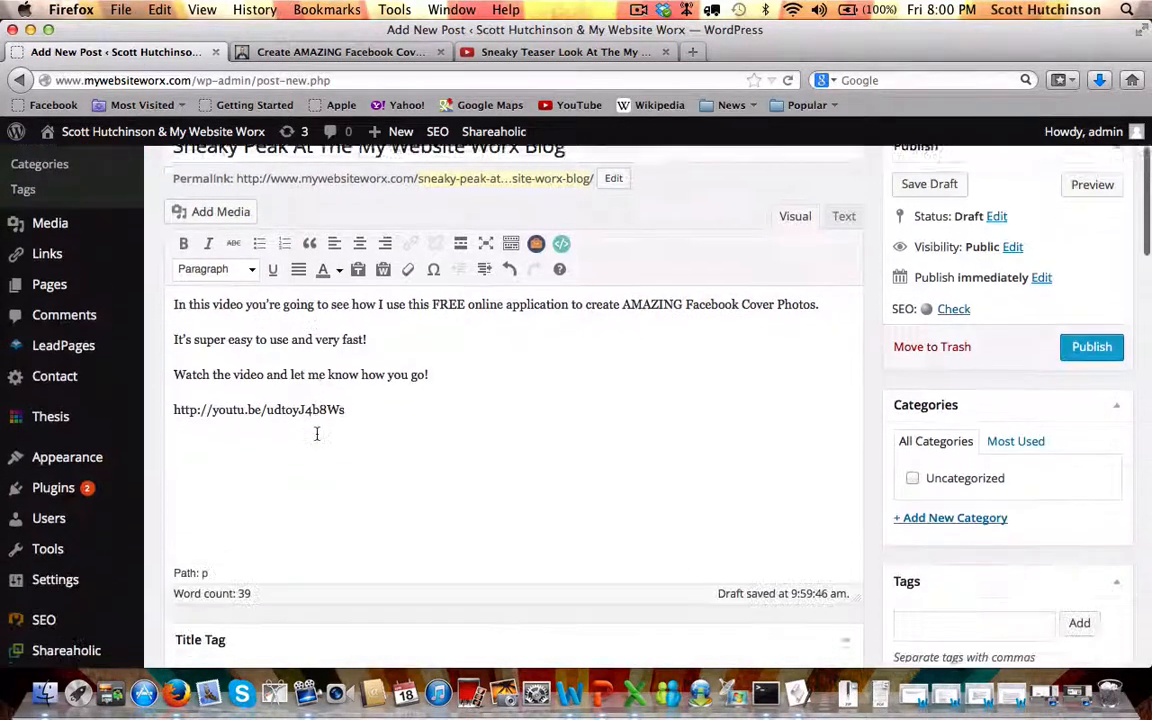
pyautogui.press('Return')
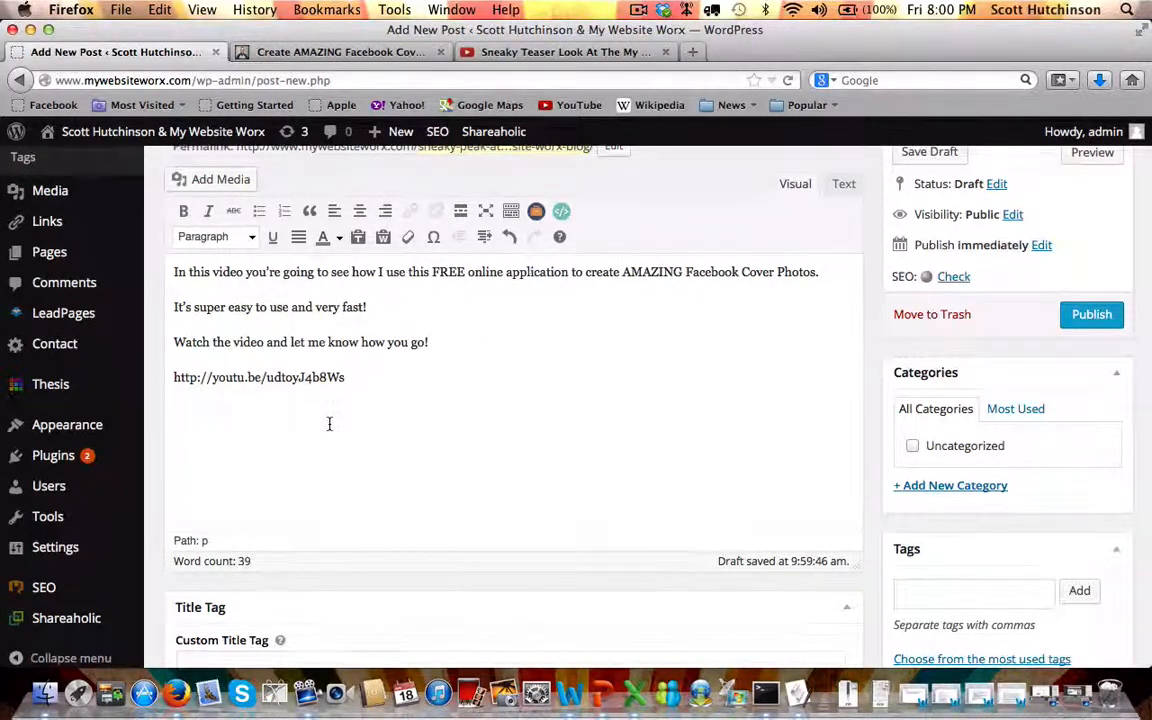
pyautogui.scroll(1, 320, 415)
pyautogui.scroll(2, 378, 371)
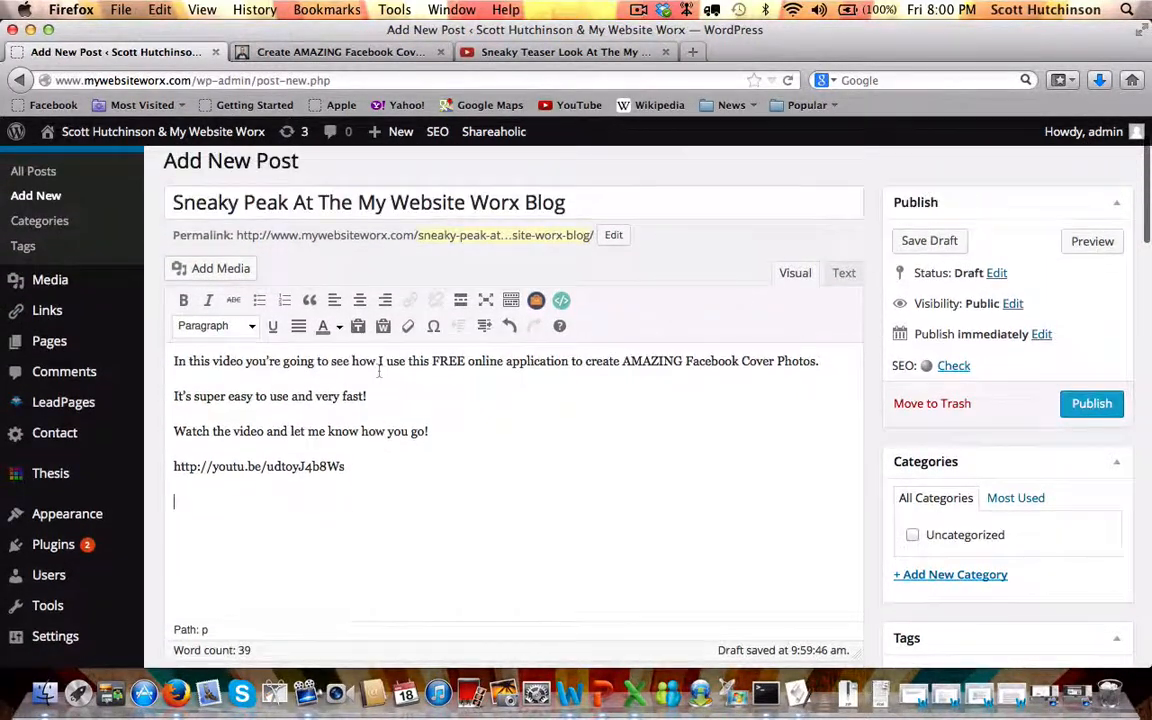
# Insert a thesislove_box shortcode below the video link, containing the Action Item text copied from the end of the Facebook cover photo post.
pyautogui.click(308, 51)
pyautogui.click(411, 337)
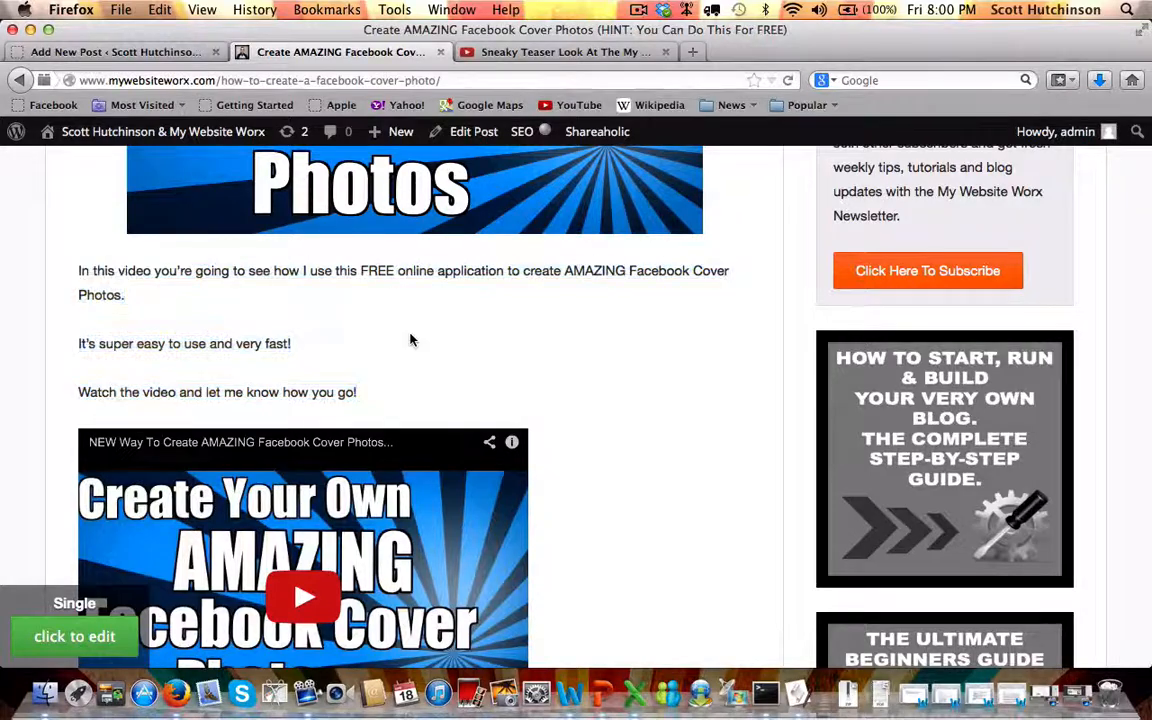
pyautogui.scroll(-10, 412, 336)
pyautogui.scroll(-20, 411, 337)
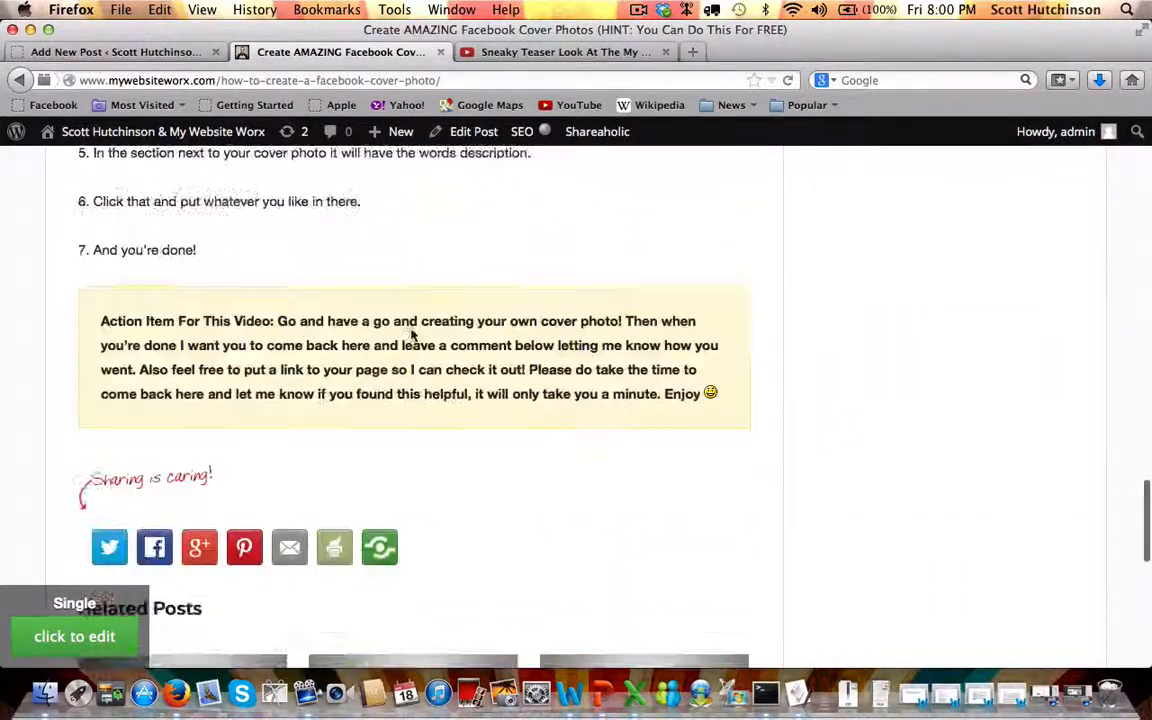
pyautogui.moveTo(706, 393); pyautogui.dragTo(82, 309)
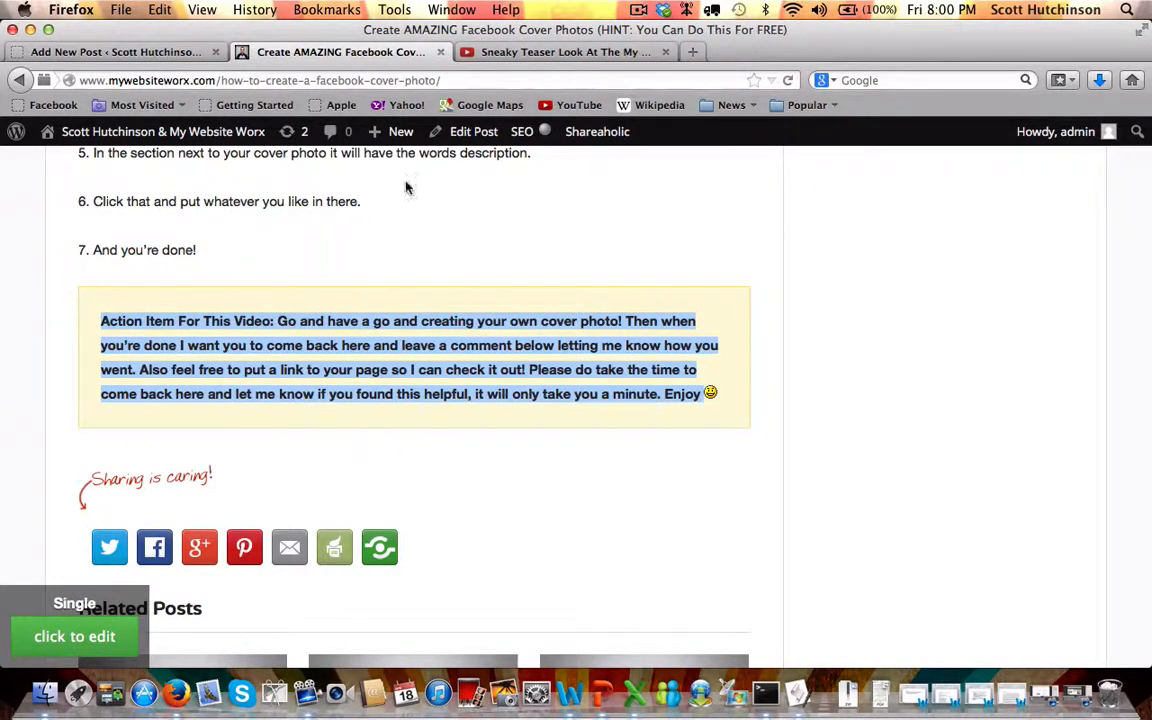
pyautogui.click(108, 54)
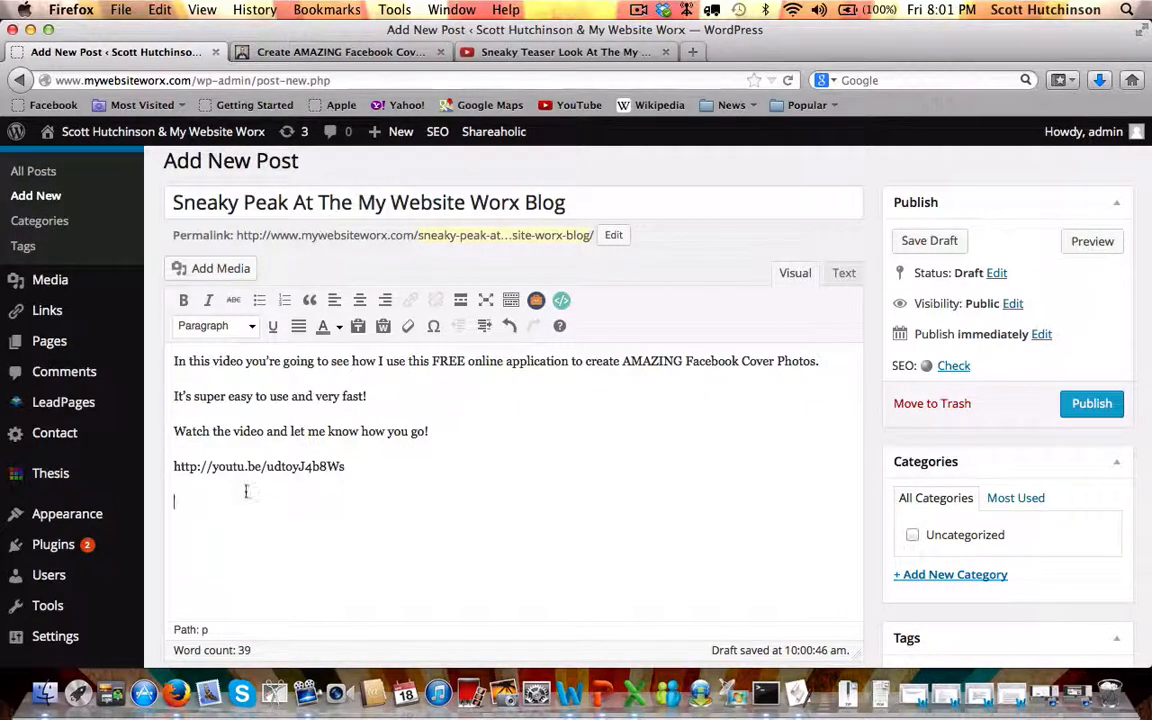
pyautogui.click(536, 302)
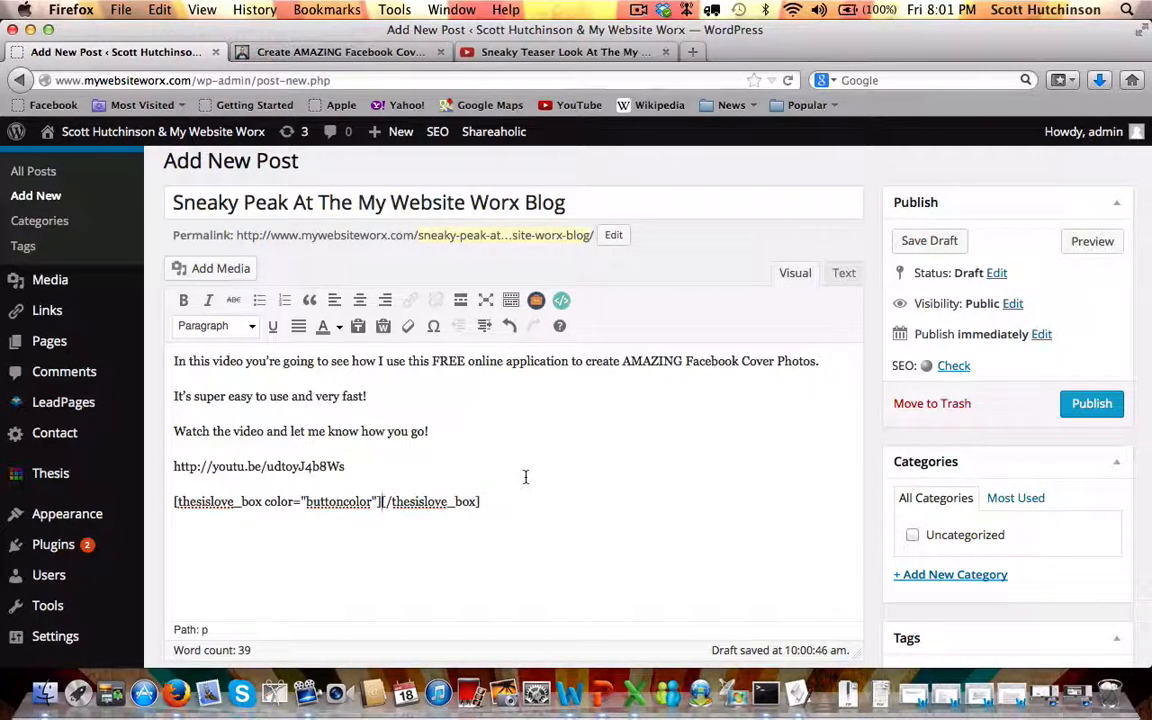
pyautogui.press('super+v')
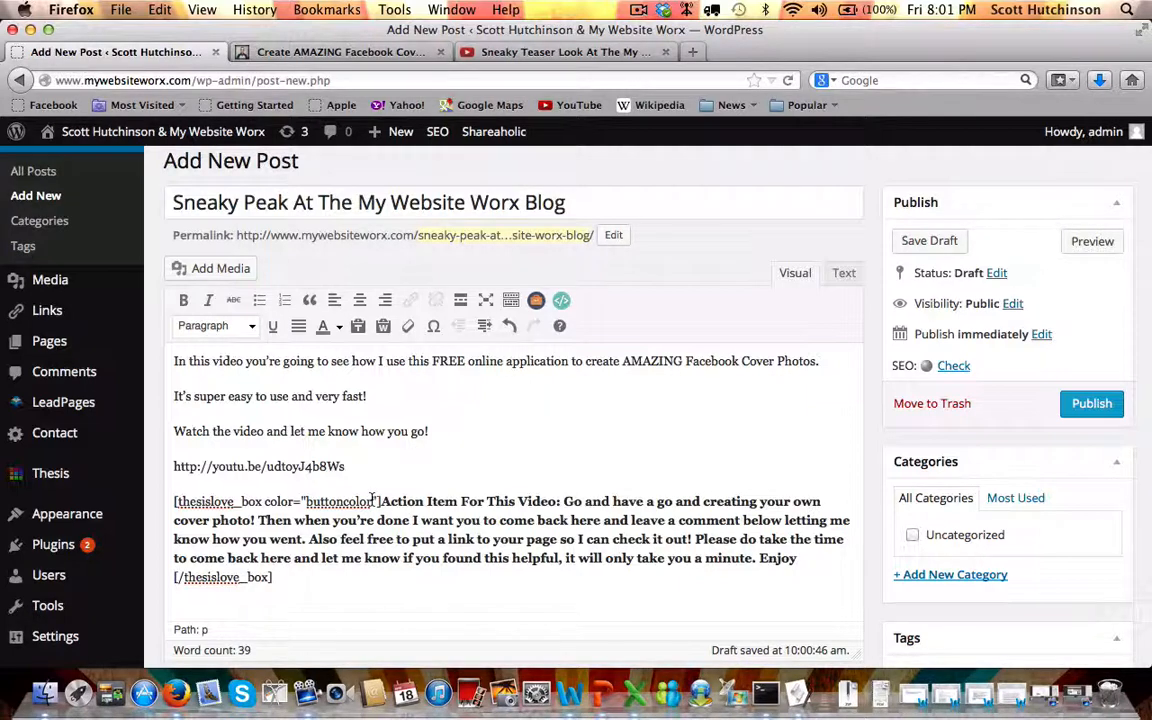
# Replace the color value in the thesislove_box shortcode with "yellow".
pyautogui.press('BackSpace')
pyautogui.press('BackSpace')
pyautogui.press('BackSpace')
pyautogui.press('BackSpace')
pyautogui.press('BackSpace')
pyautogui.press('BackSpace')
pyautogui.press('BackSpace')
pyautogui.press('BackSpace')
pyautogui.press('BackSpace')
pyautogui.press('BackSpace')
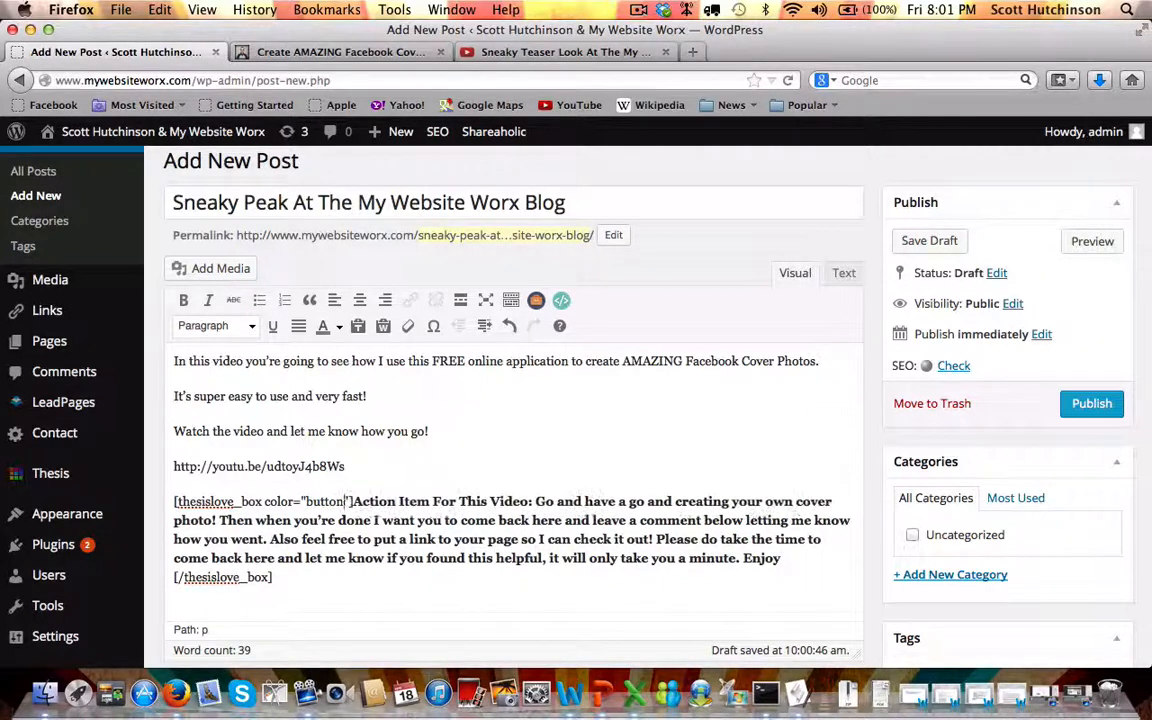
pyautogui.press('BackSpace')
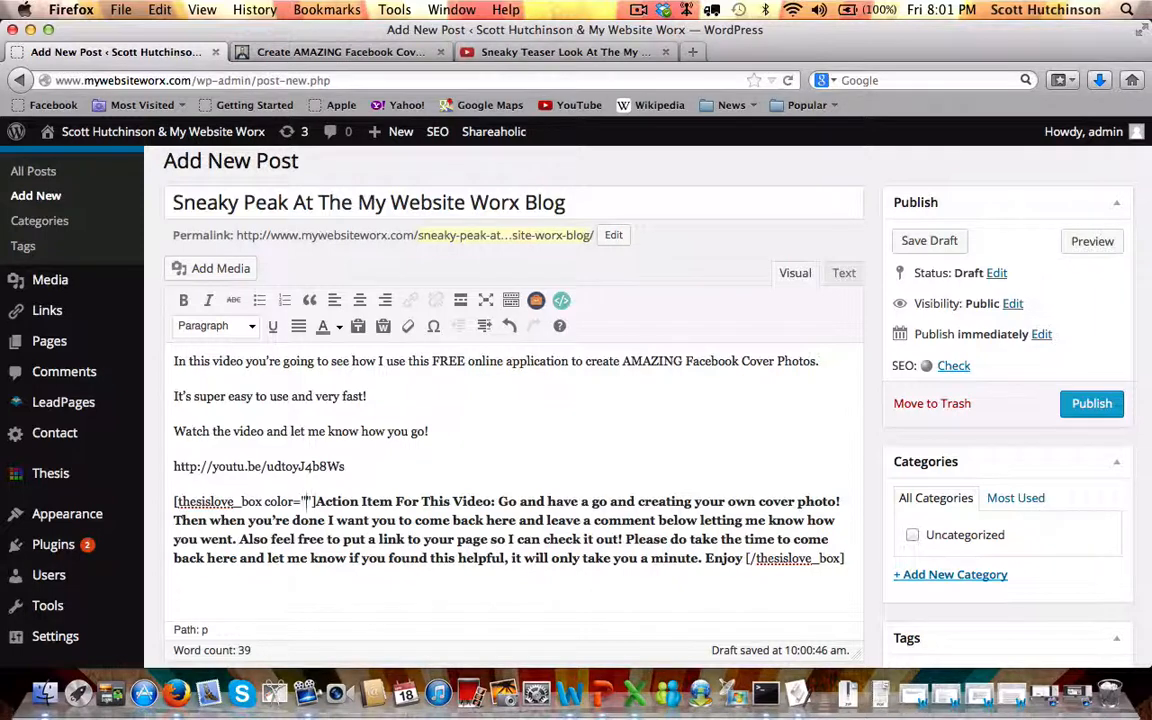
pyautogui.write('yell')
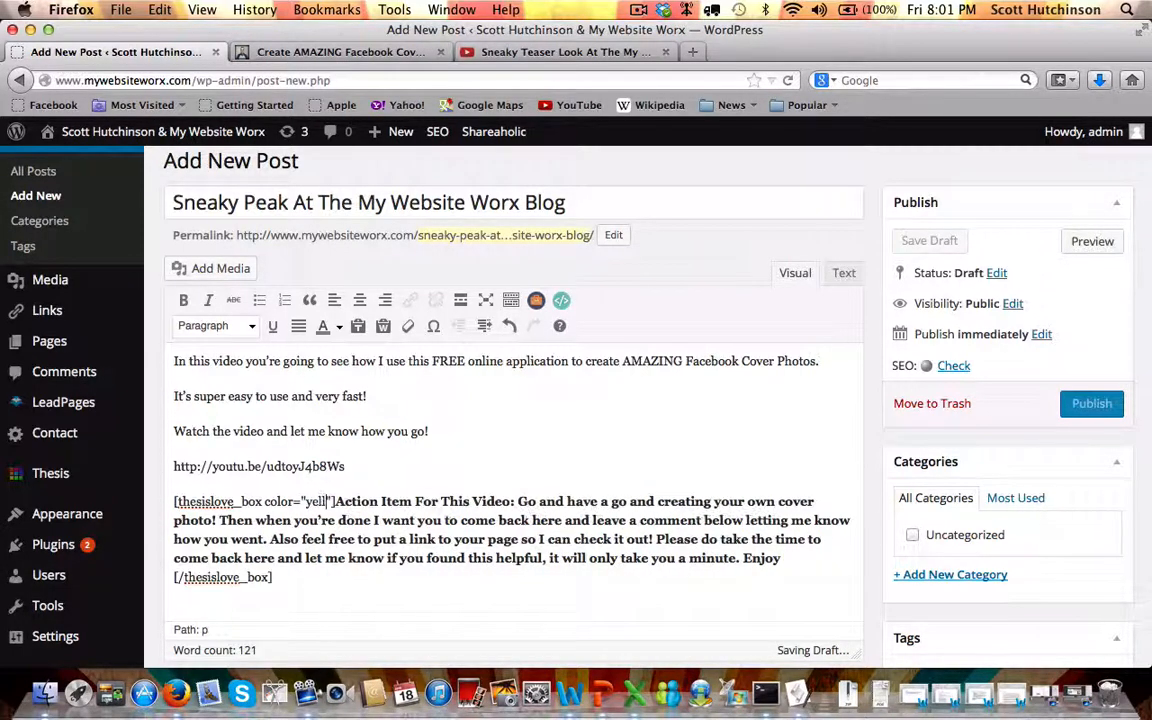
pyautogui.write('ow')
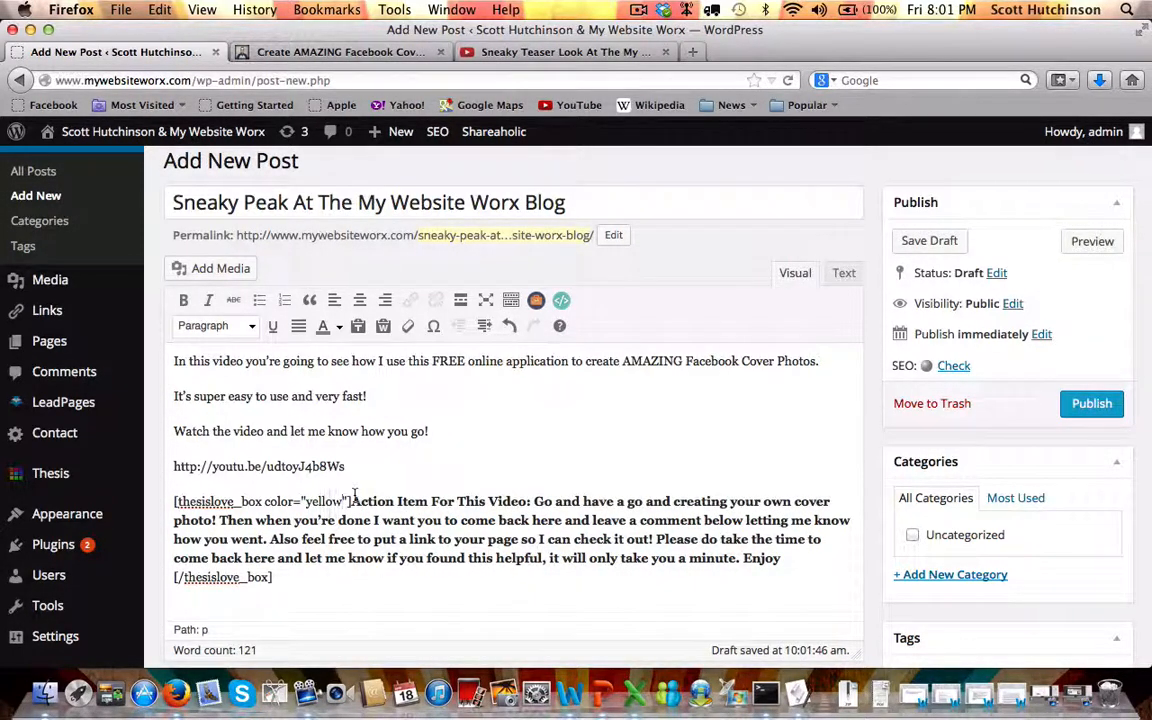
# Preview the draft post and check its title, intro text, embedded video and action item box.
pyautogui.scroll(-3, 305, 445)
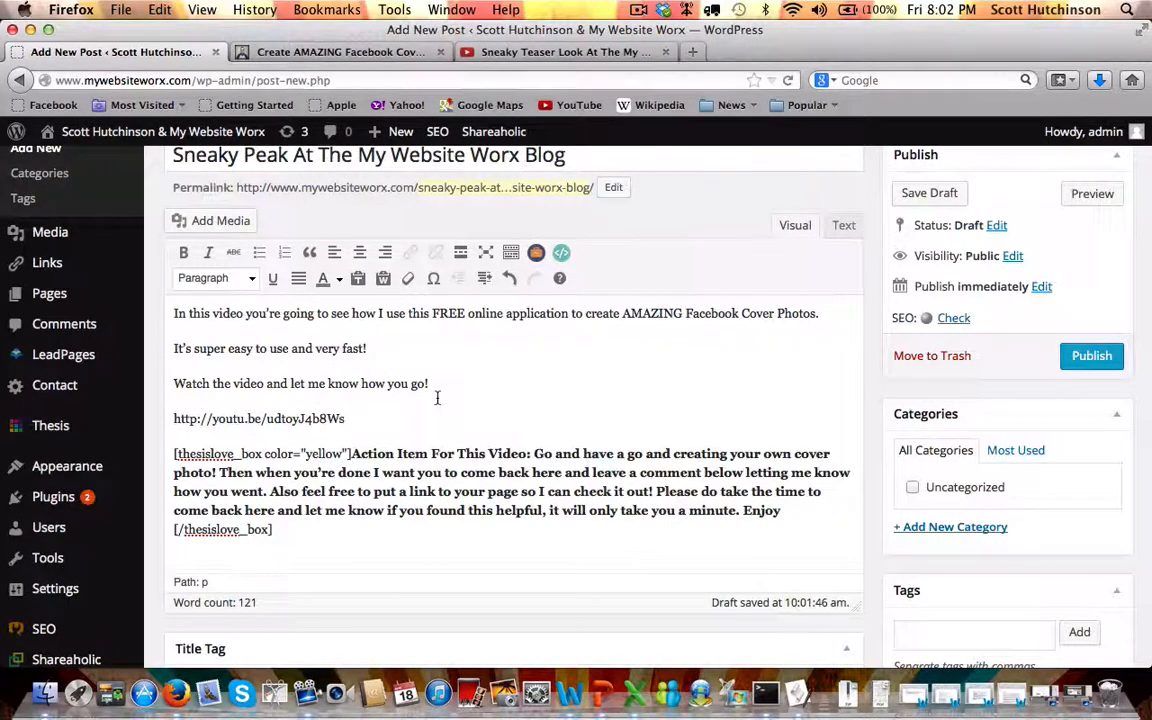
pyautogui.scroll(2, 437, 398)
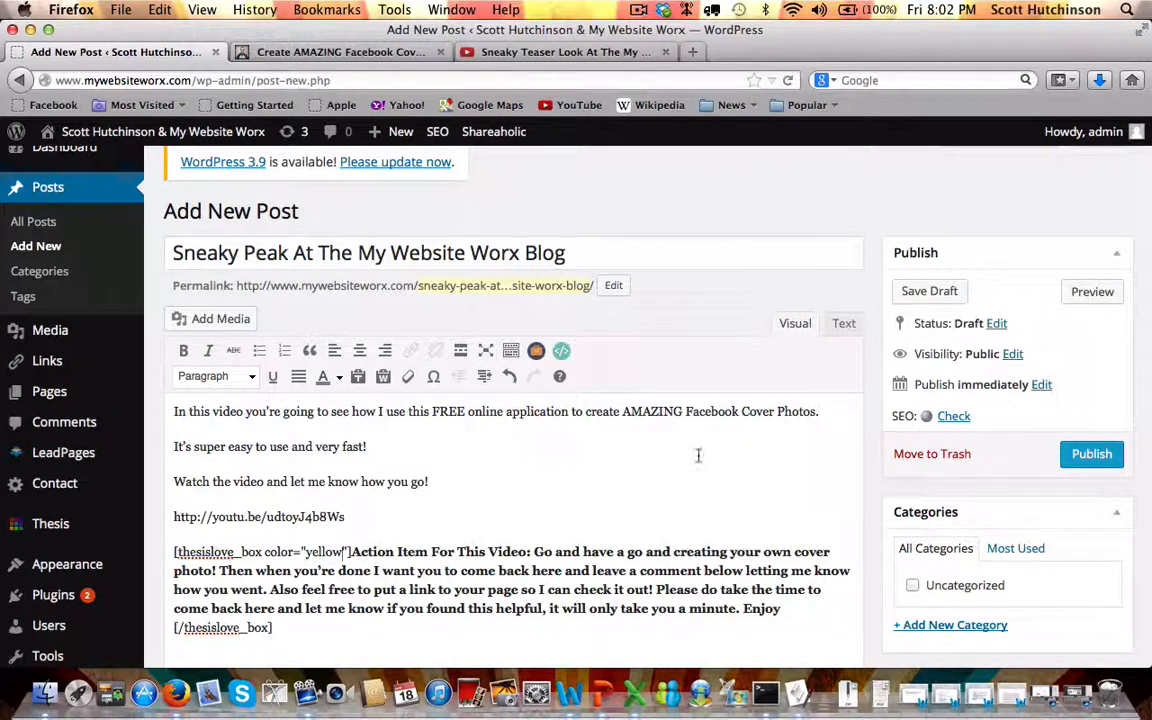
pyautogui.click(1081, 297)
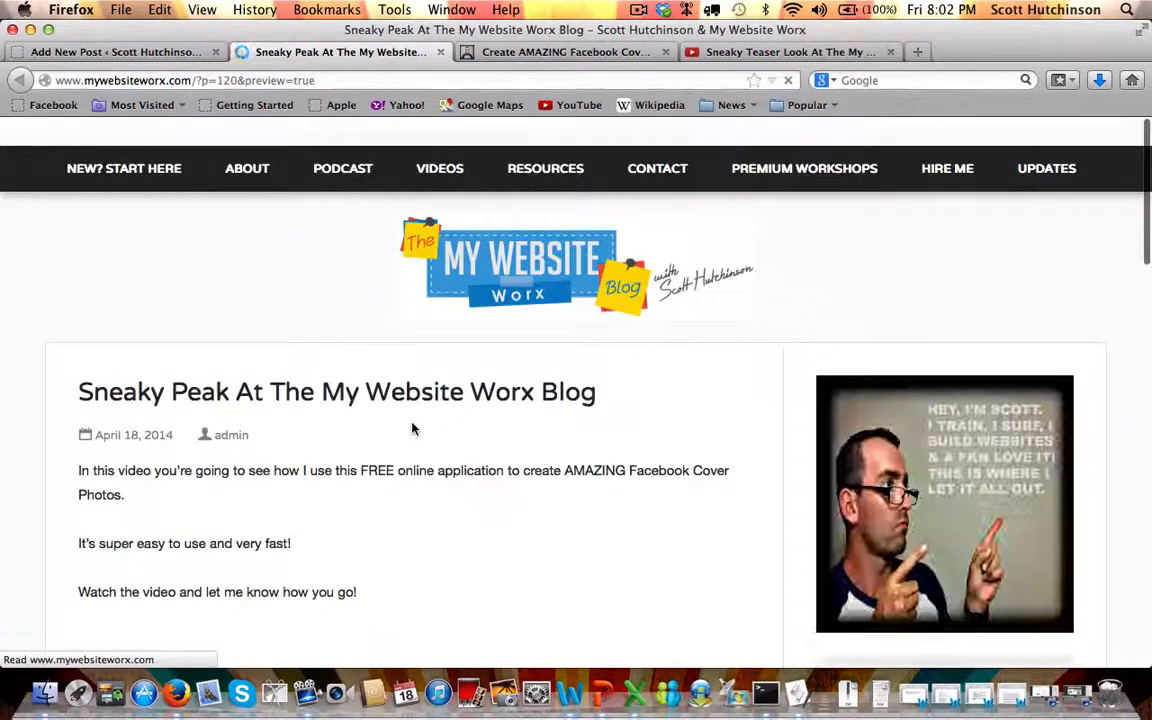
pyautogui.scroll(-5, 412, 429)
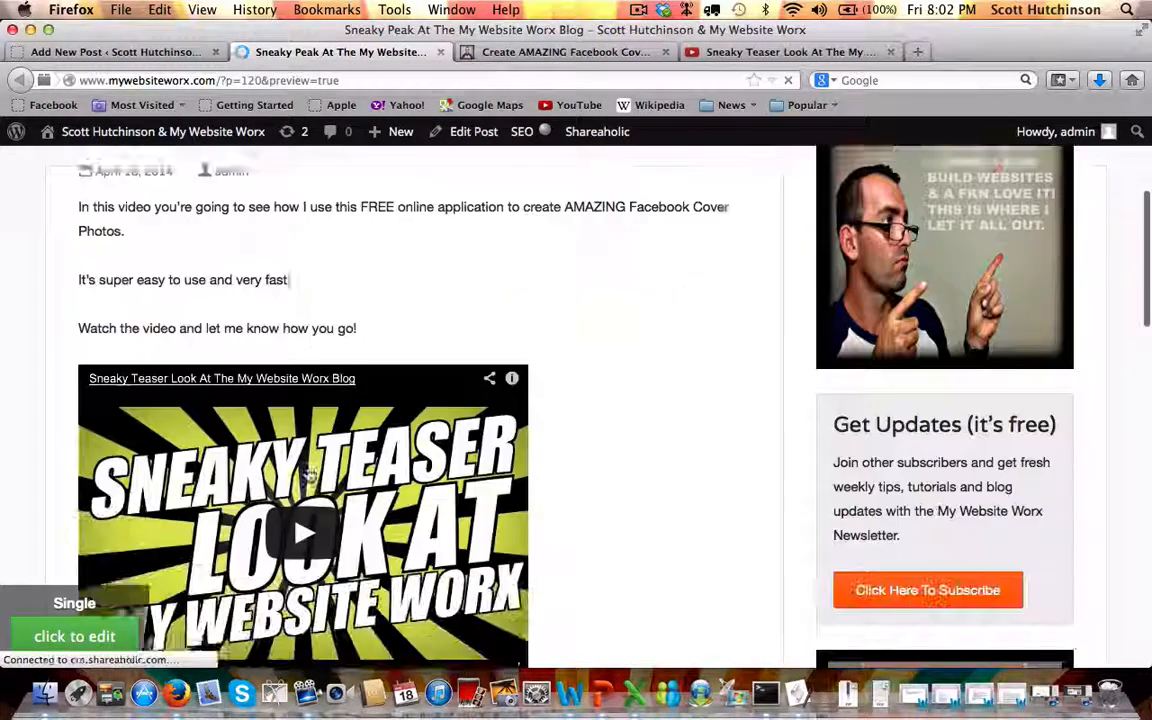
pyautogui.scroll(2, 308, 472)
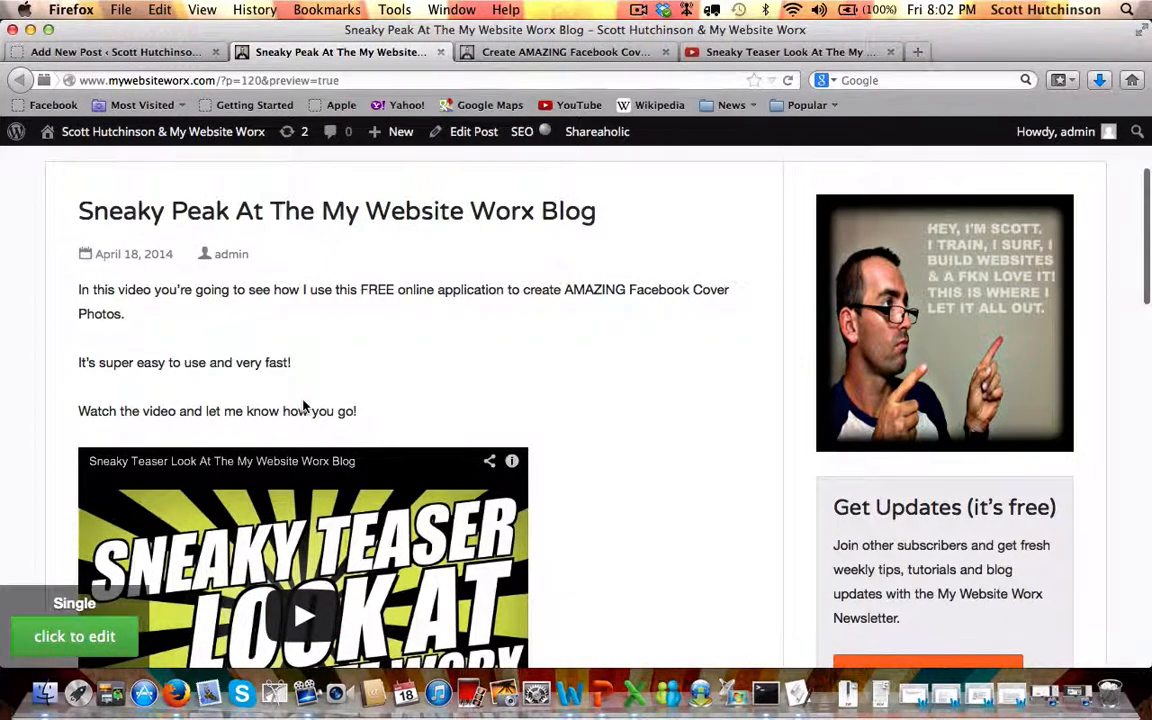
pyautogui.scroll(-3, 305, 405)
pyautogui.scroll(5, 311, 419)
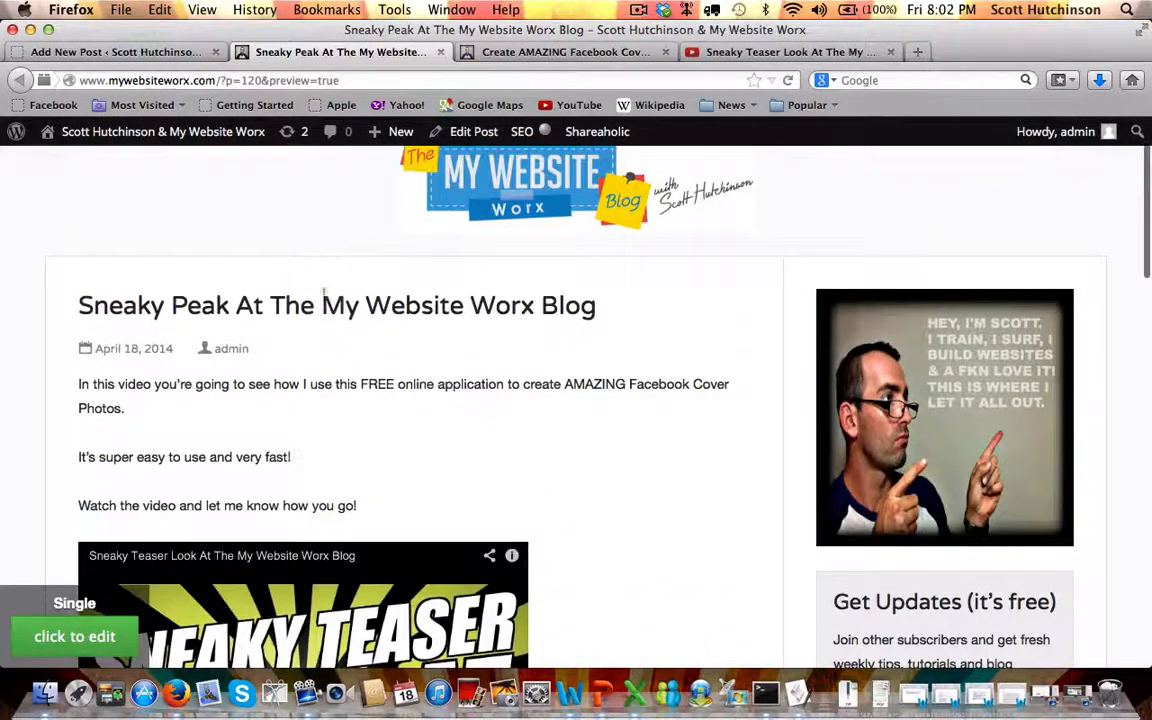
pyautogui.scroll(-5, 316, 421)
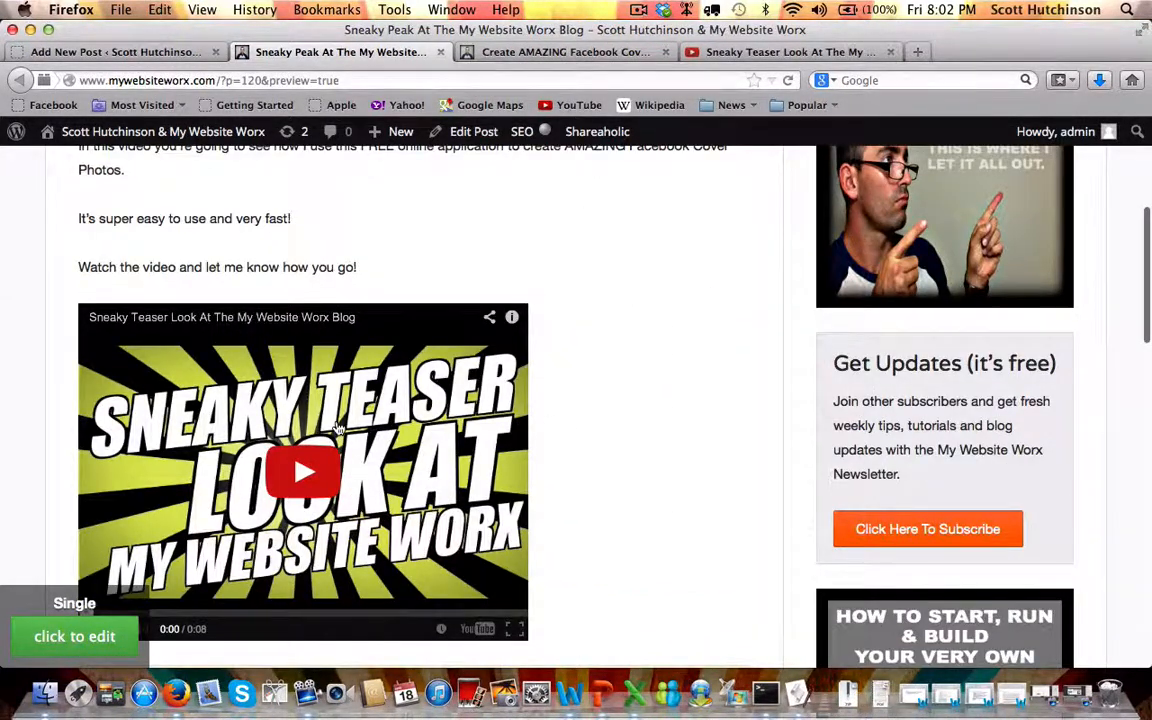
pyautogui.scroll(-6, 338, 428)
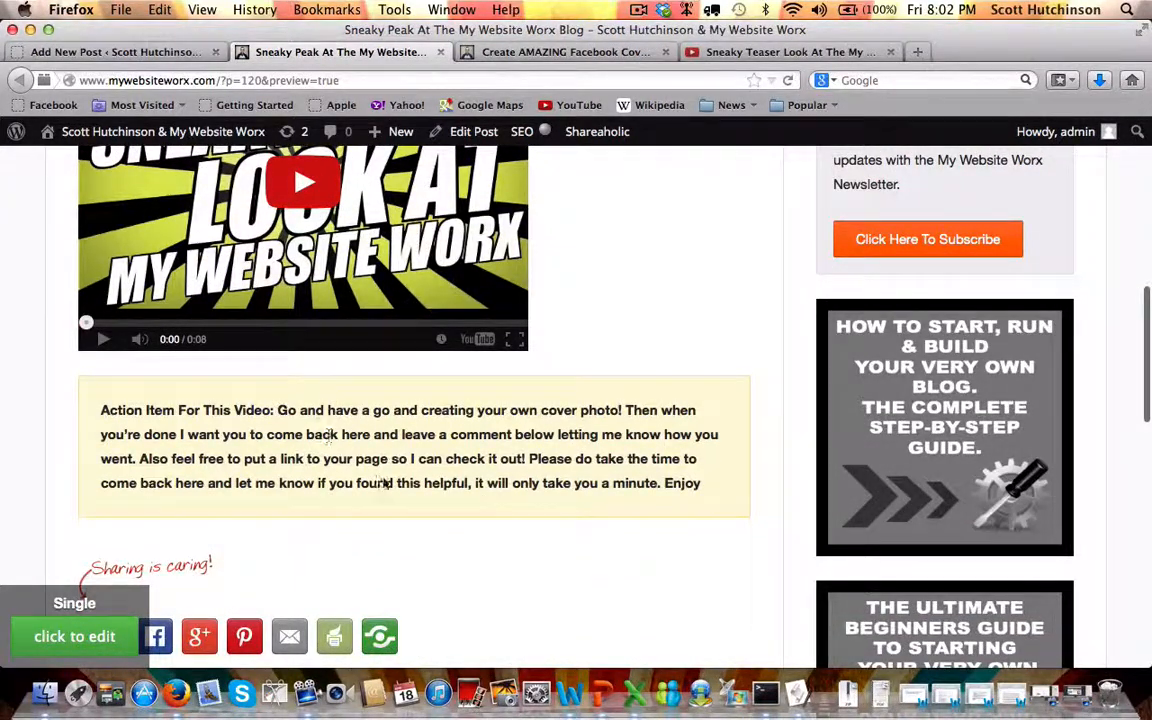
pyautogui.scroll(11, 489, 456)
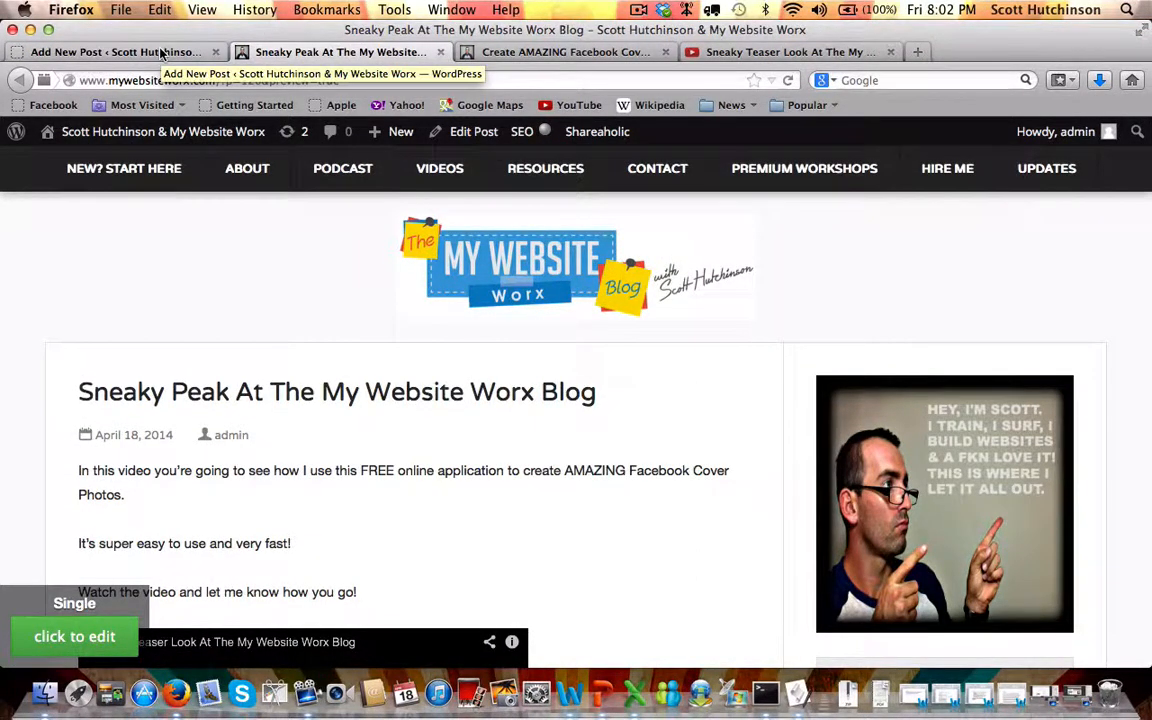
pyautogui.scroll(-1, 200, 378)
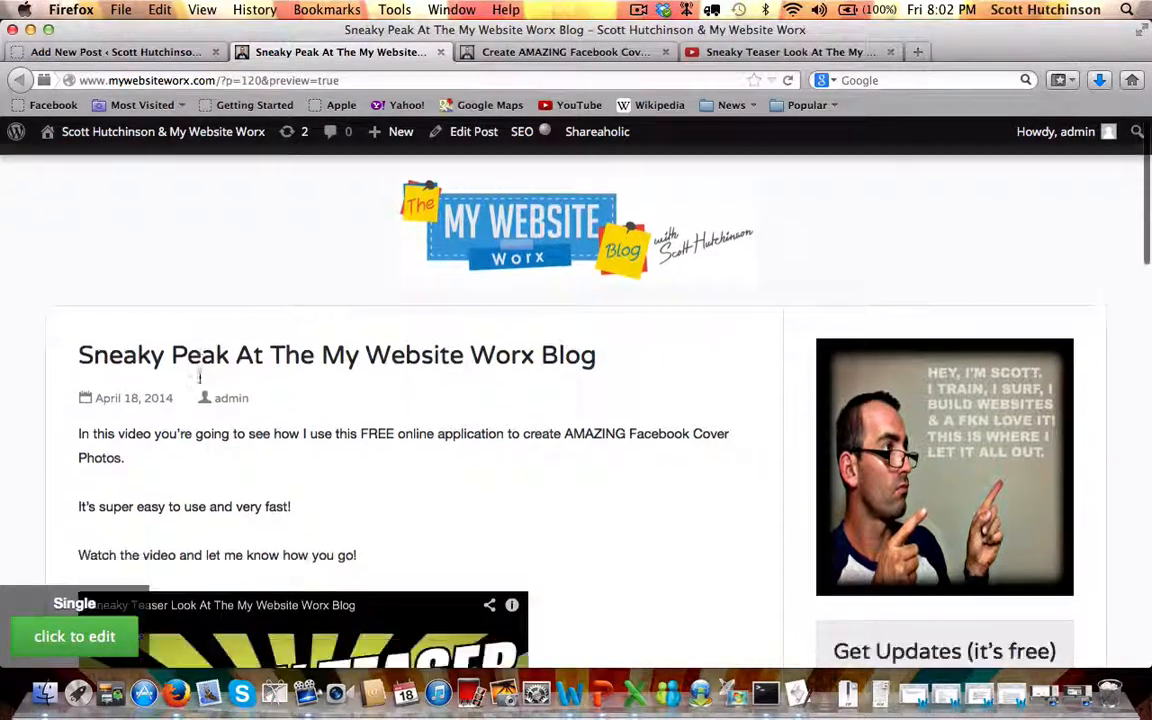
# Look at the image under the title of the Facebook cover photo post, and return to the new post's editor.
pyautogui.click(557, 52)
pyautogui.scroll(10, 405, 388)
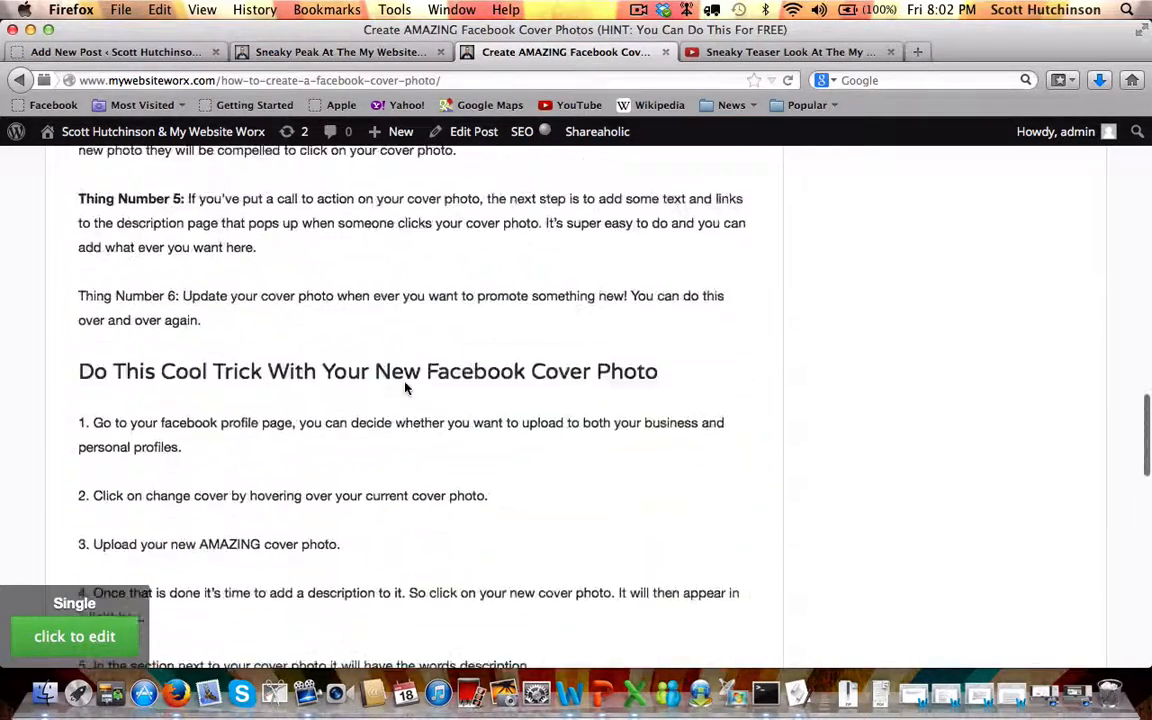
pyautogui.scroll(10, 405, 390)
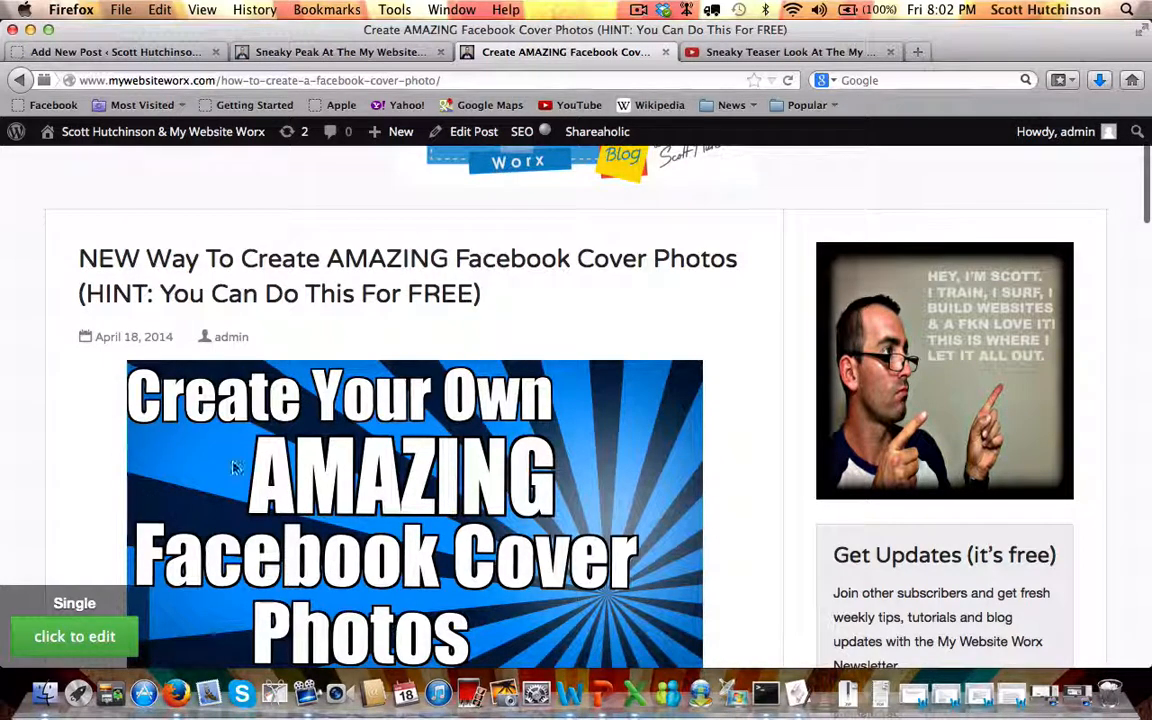
pyautogui.click(160, 54)
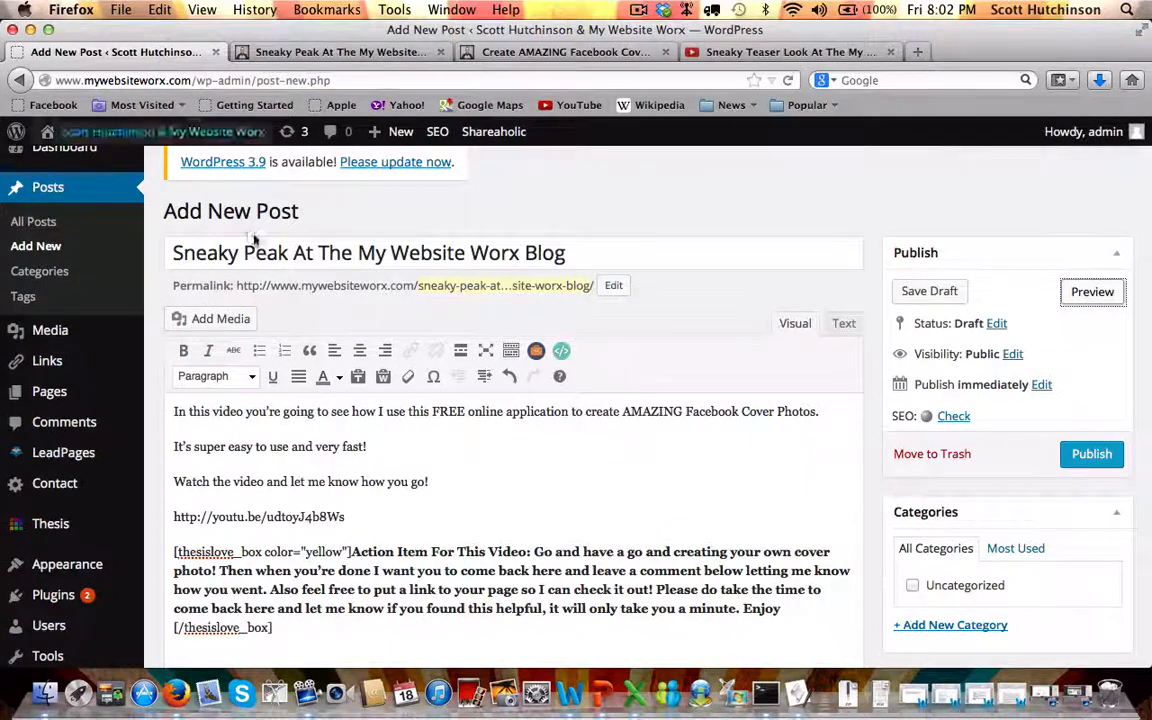
# Start setting the post's featured image from a local file and browse to the Desktop folder.
pyautogui.scroll(-2, 288, 288)
pyautogui.scroll(-10, 612, 363)
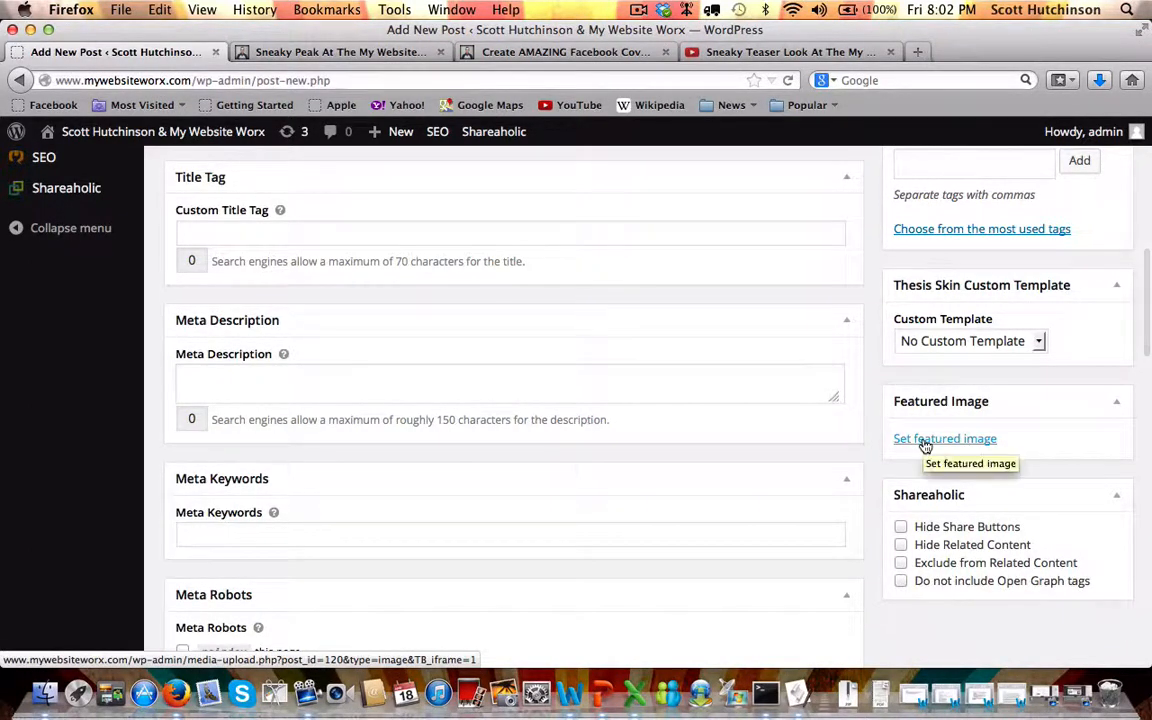
pyautogui.click(924, 442)
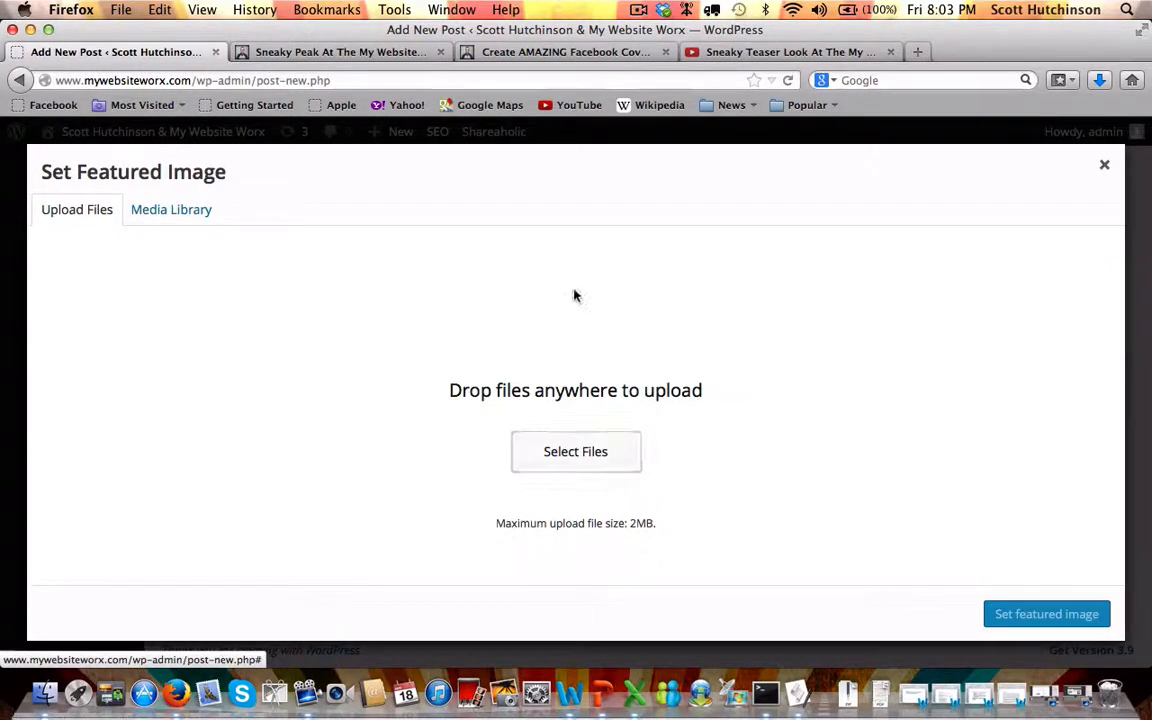
pyautogui.click(548, 455)
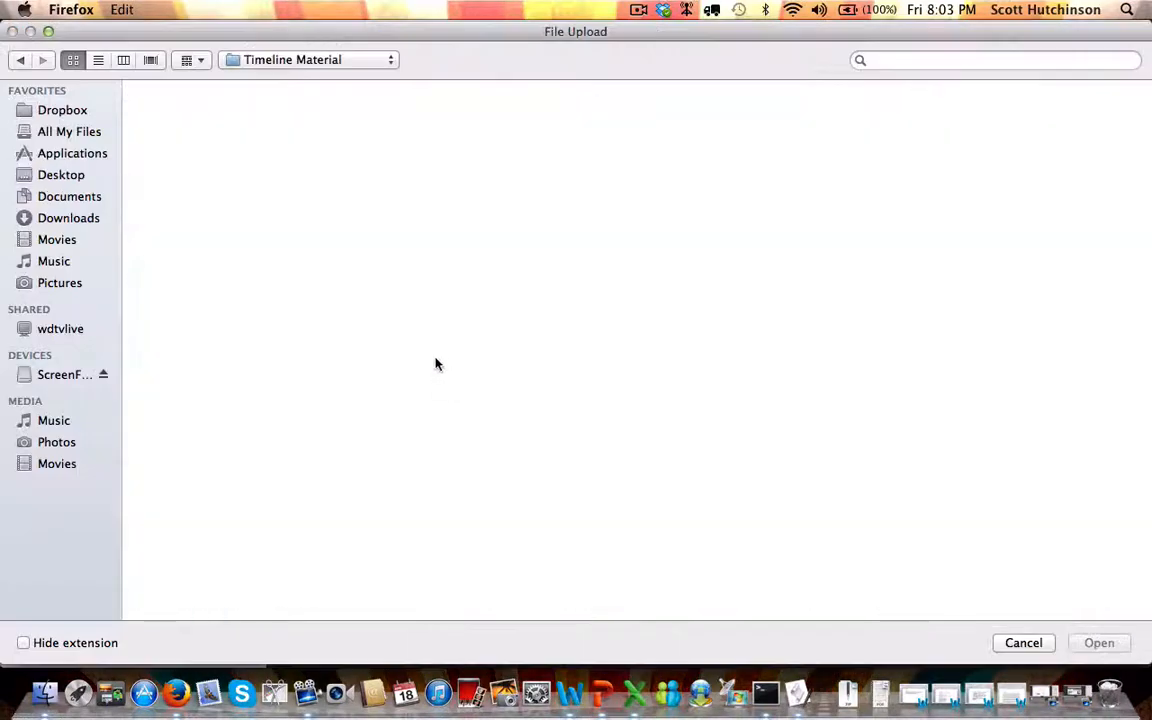
pyautogui.click(60, 174)
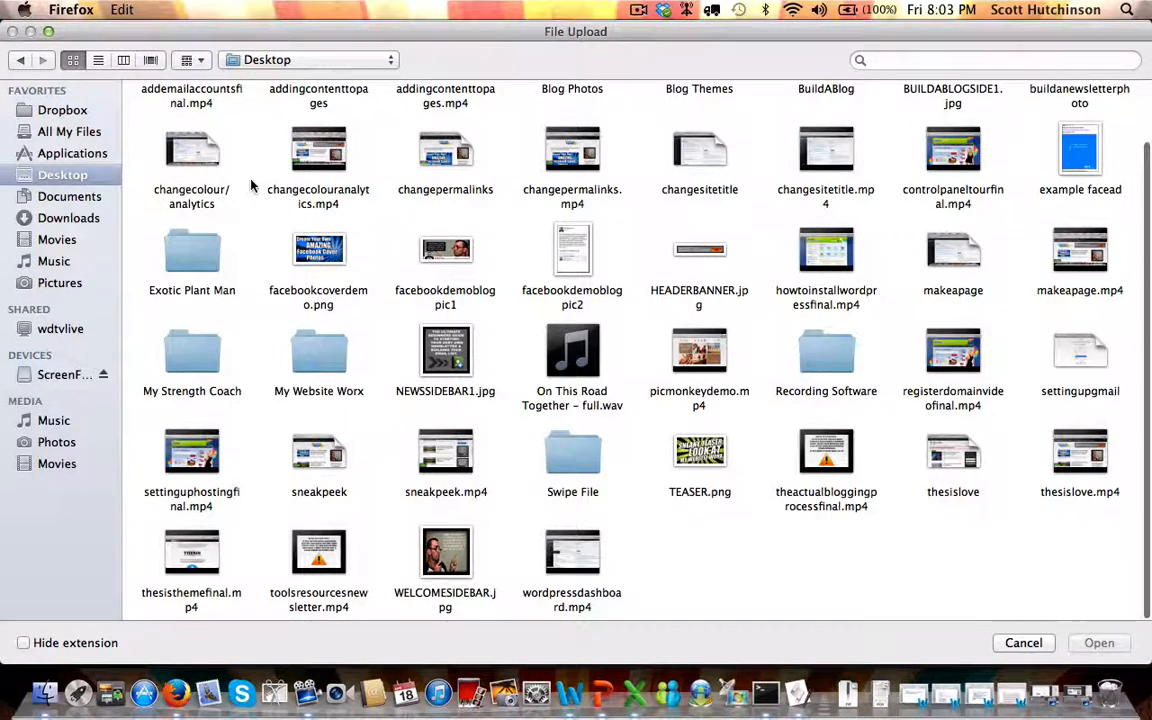
pyautogui.scroll(2, 730, 390)
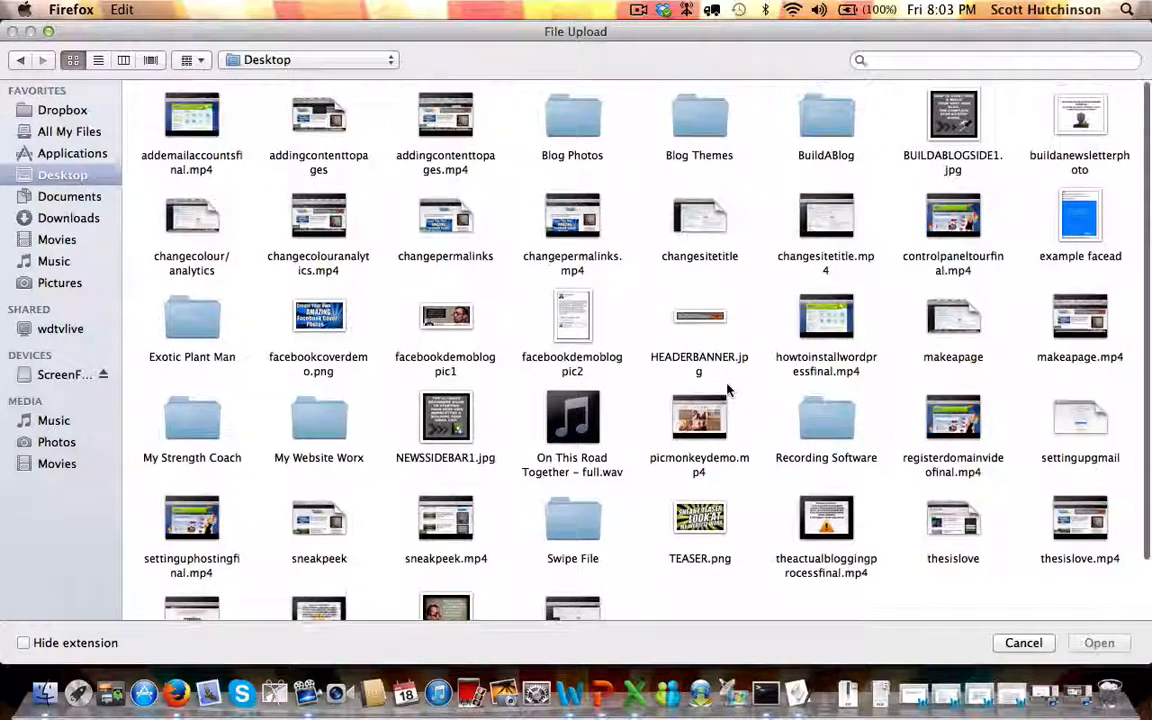
pyautogui.click(818, 130)
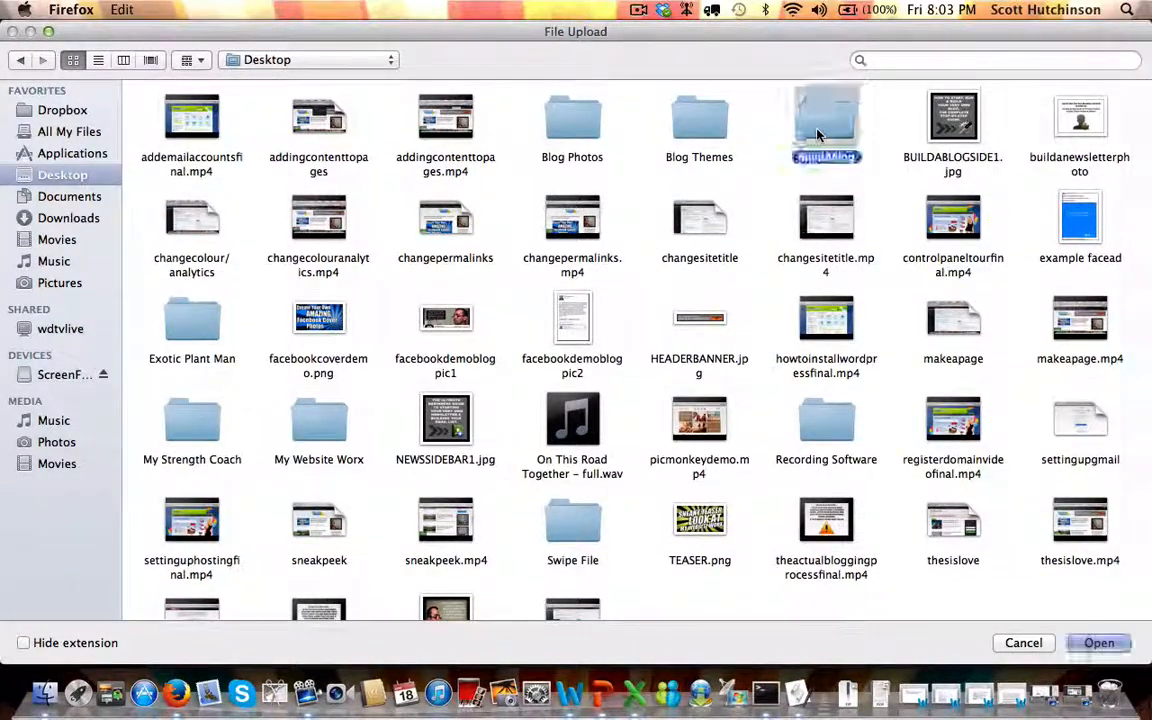
pyautogui.doubleClick(818, 130)
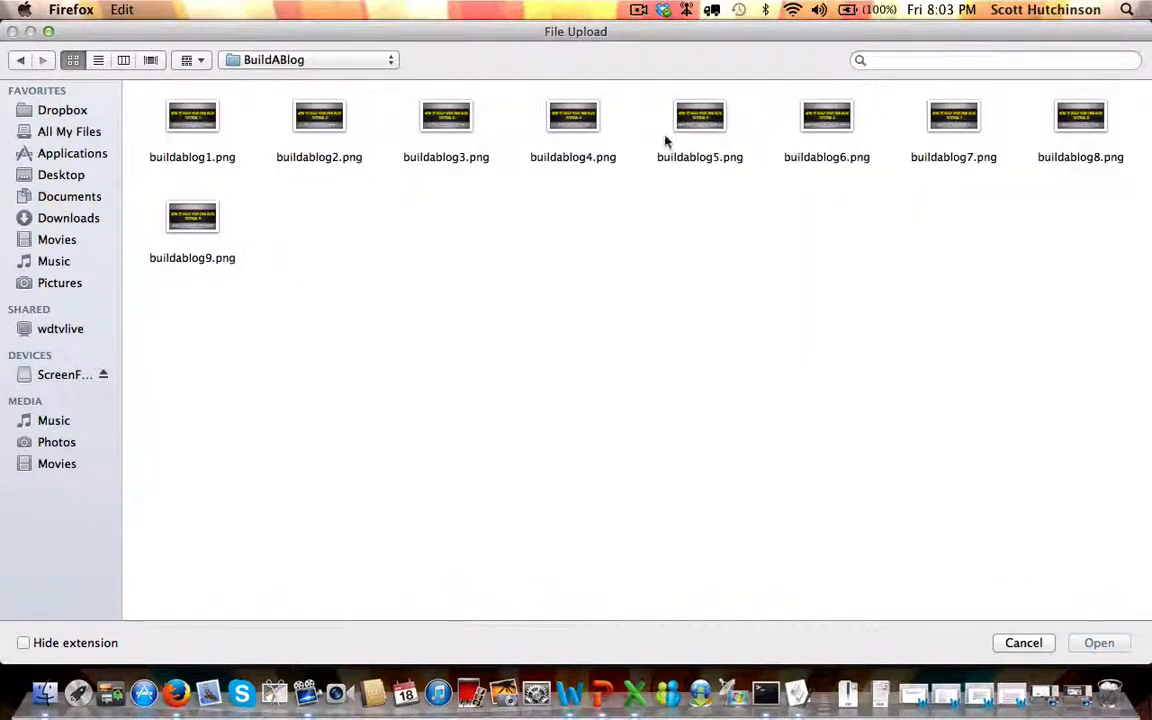
pyautogui.click(20, 60)
# Upload TEASER.png from the Desktop and set it as the post's featured image.
pyautogui.scroll(-1, 470, 390)
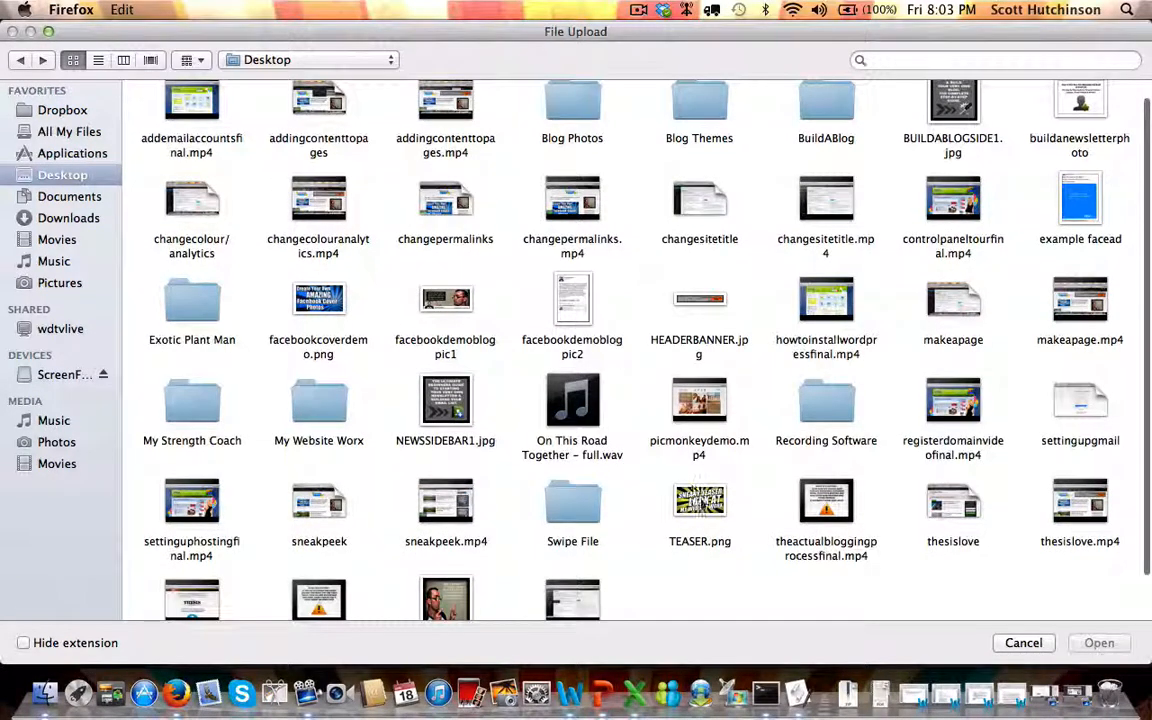
pyautogui.doubleClick(699, 505)
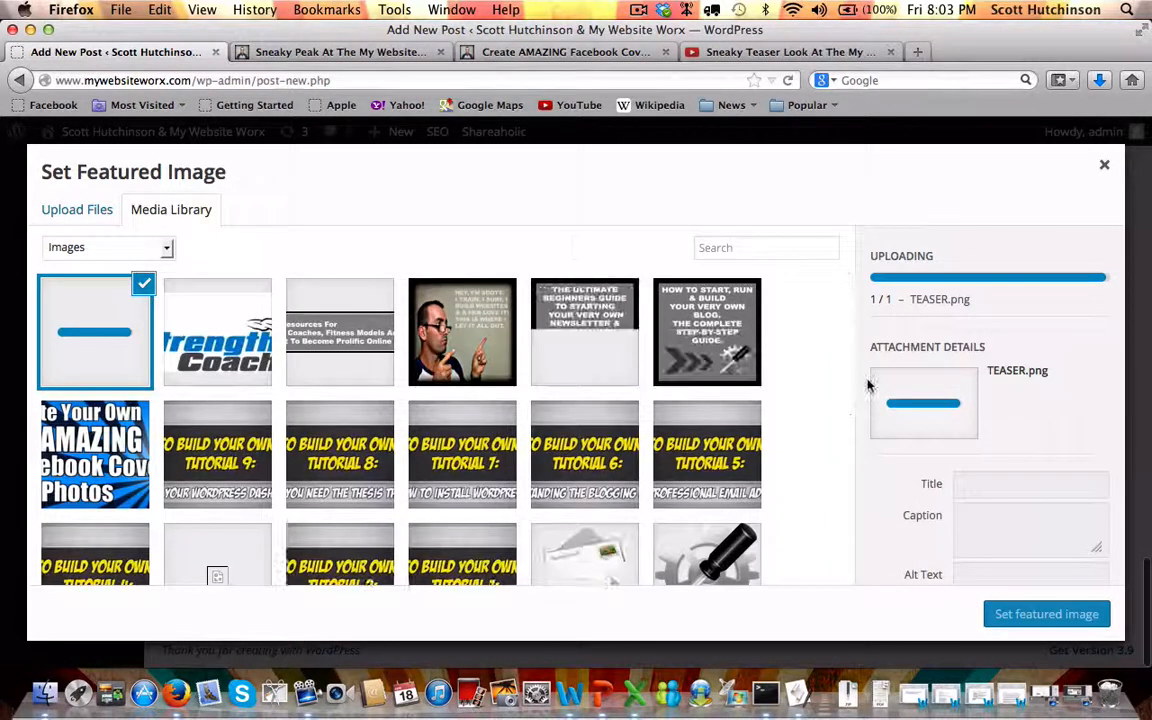
pyautogui.scroll(-3, 805, 430)
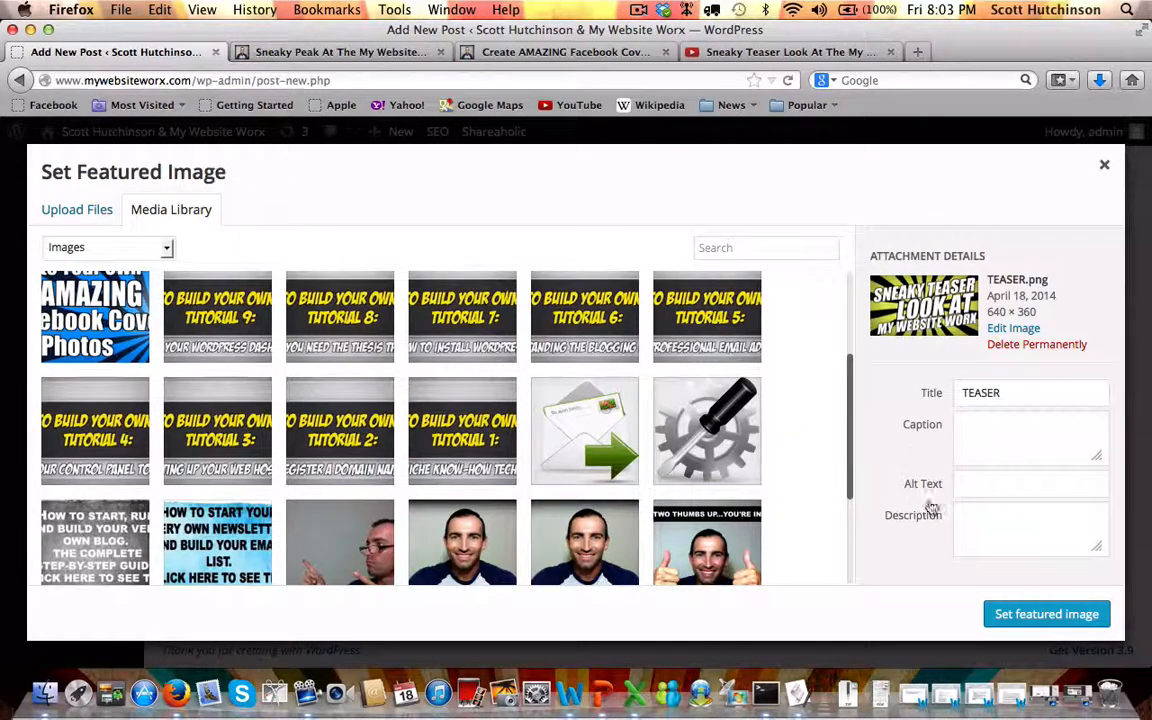
pyautogui.click(1046, 614)
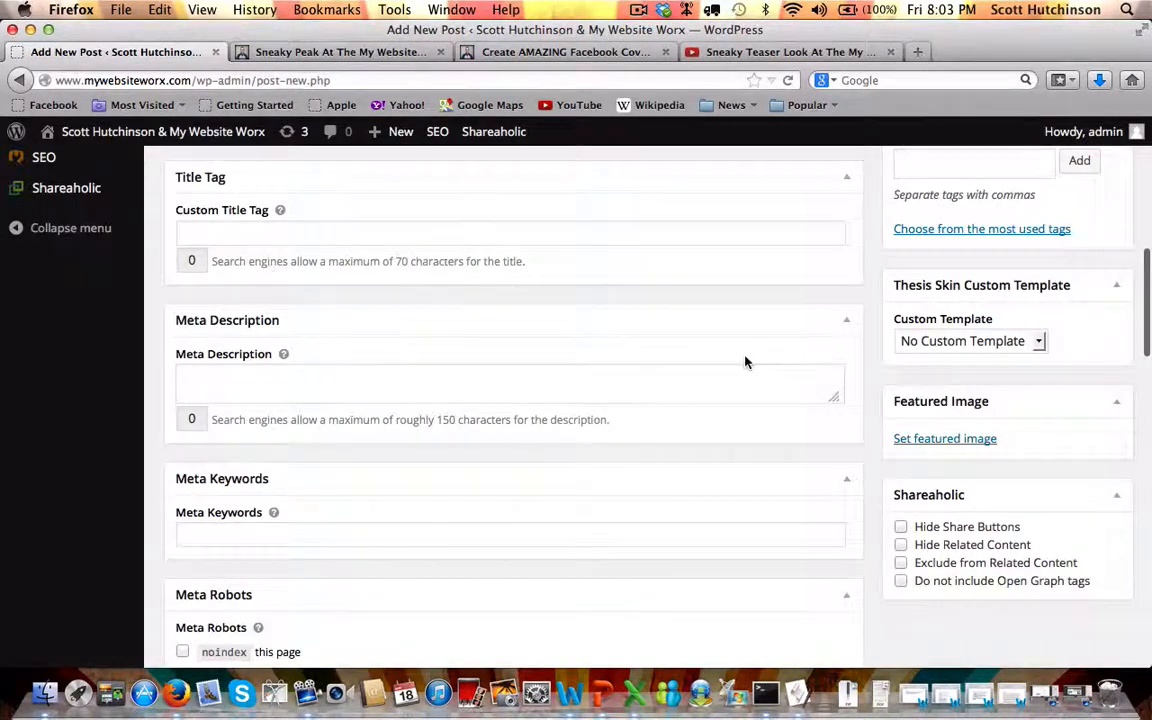
# Review the post's content, featured image, and the title tag and meta settings below the editor.
pyautogui.scroll(5, 746, 362)
pyautogui.scroll(5, 746, 362)
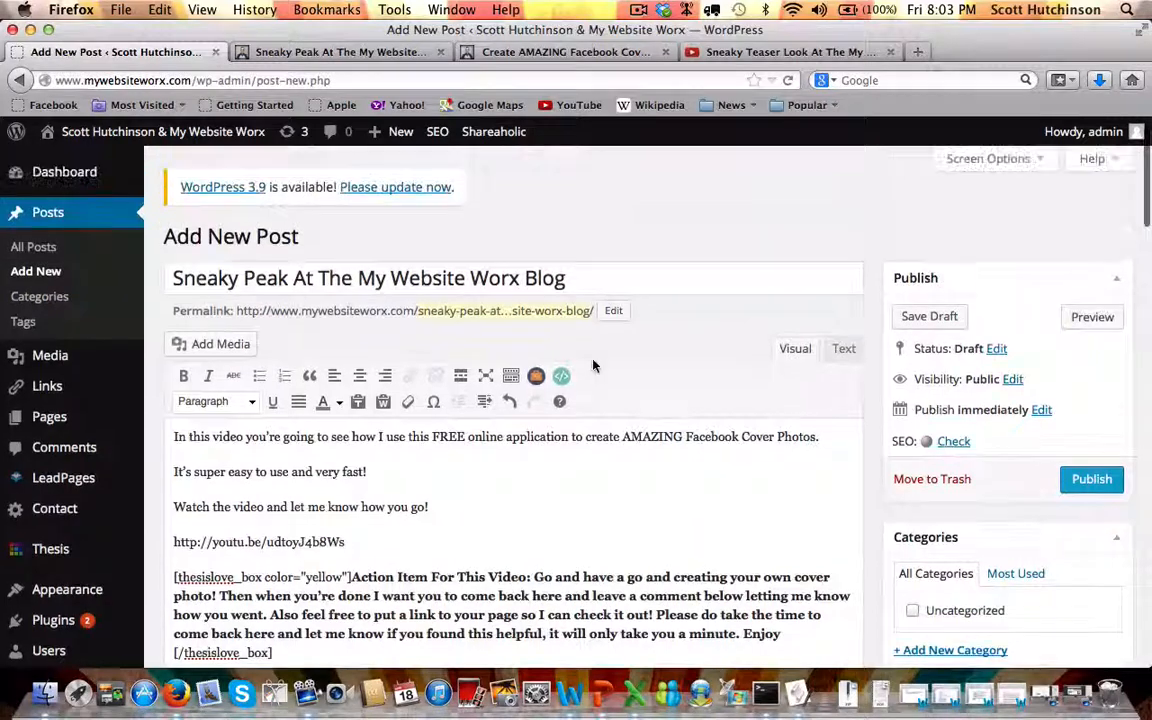
pyautogui.scroll(-2, 533, 322)
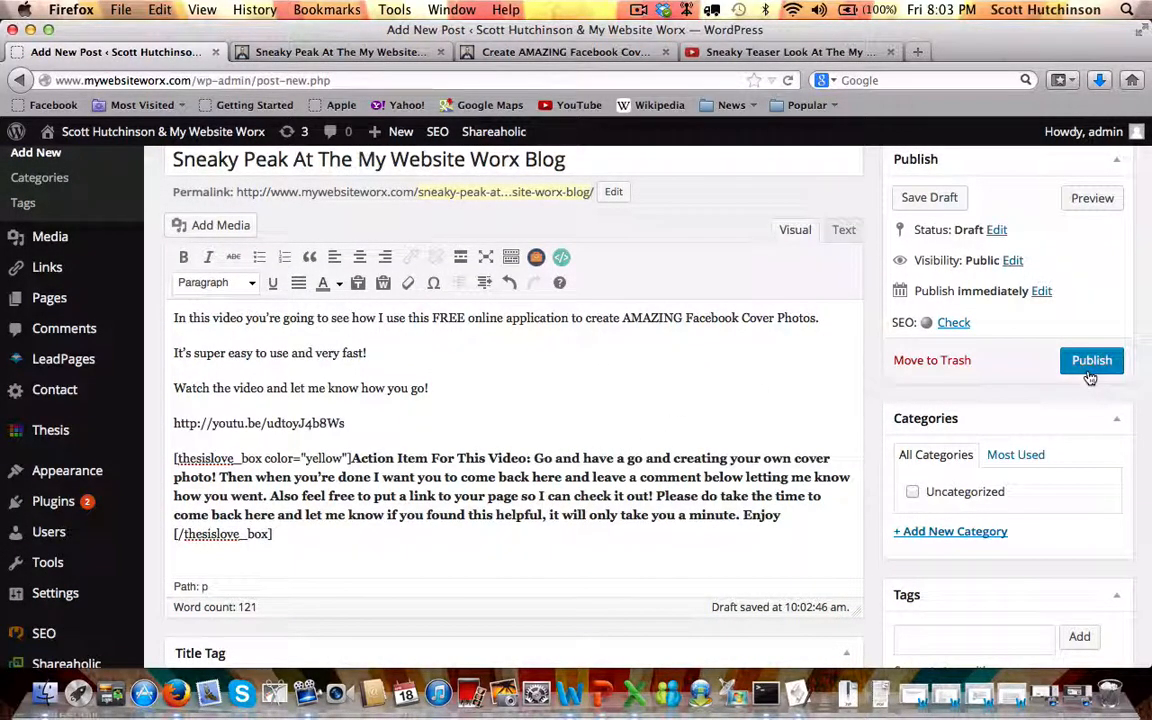
pyautogui.scroll(-3, 972, 300)
pyautogui.scroll(-2, 972, 300)
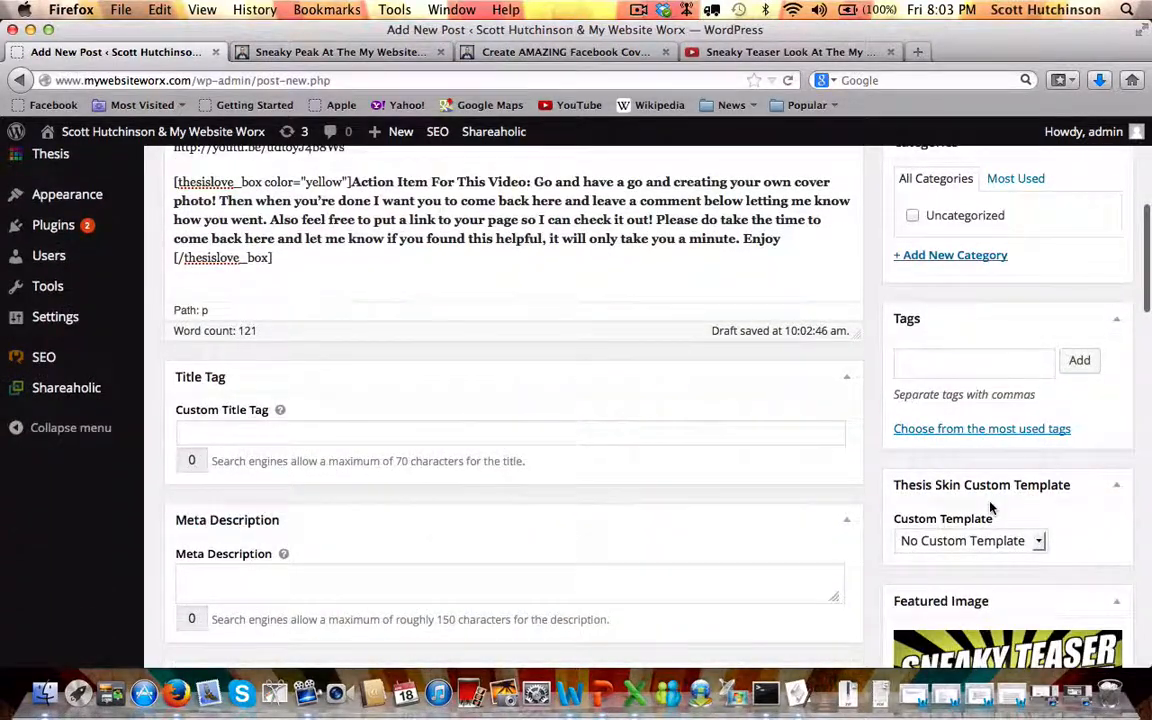
pyautogui.scroll(-3, 890, 450)
pyautogui.scroll(-2, 990, 507)
pyautogui.scroll(4, 990, 507)
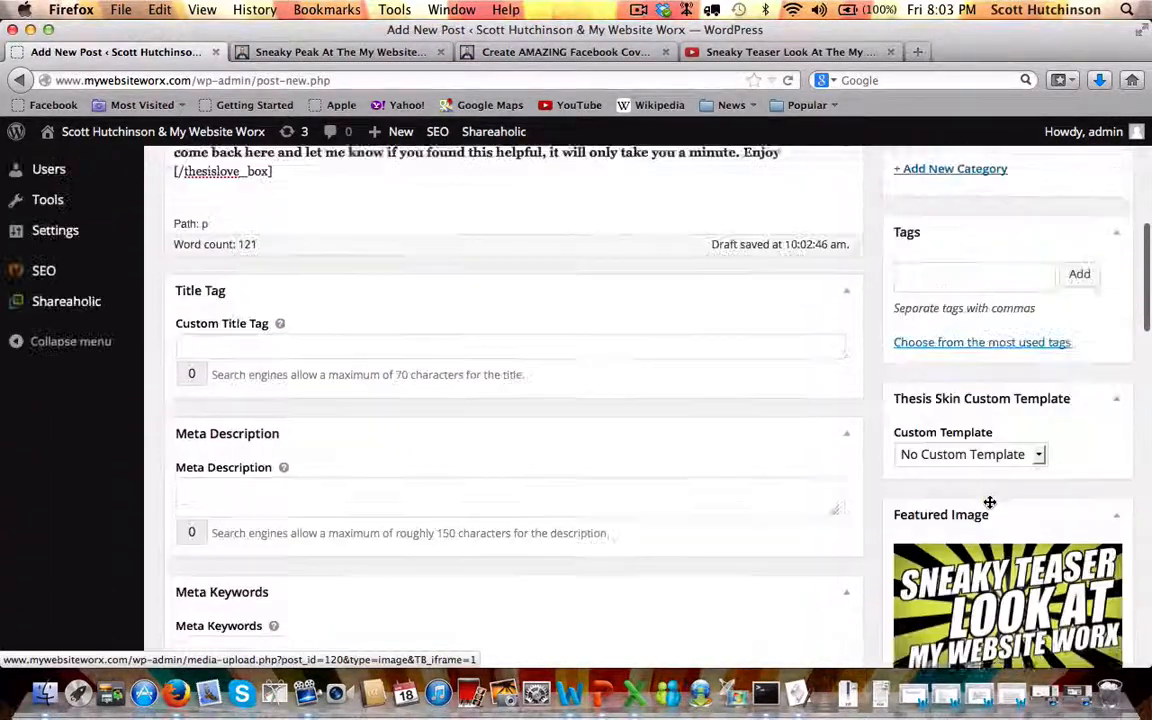
pyautogui.scroll(4, 681, 280)
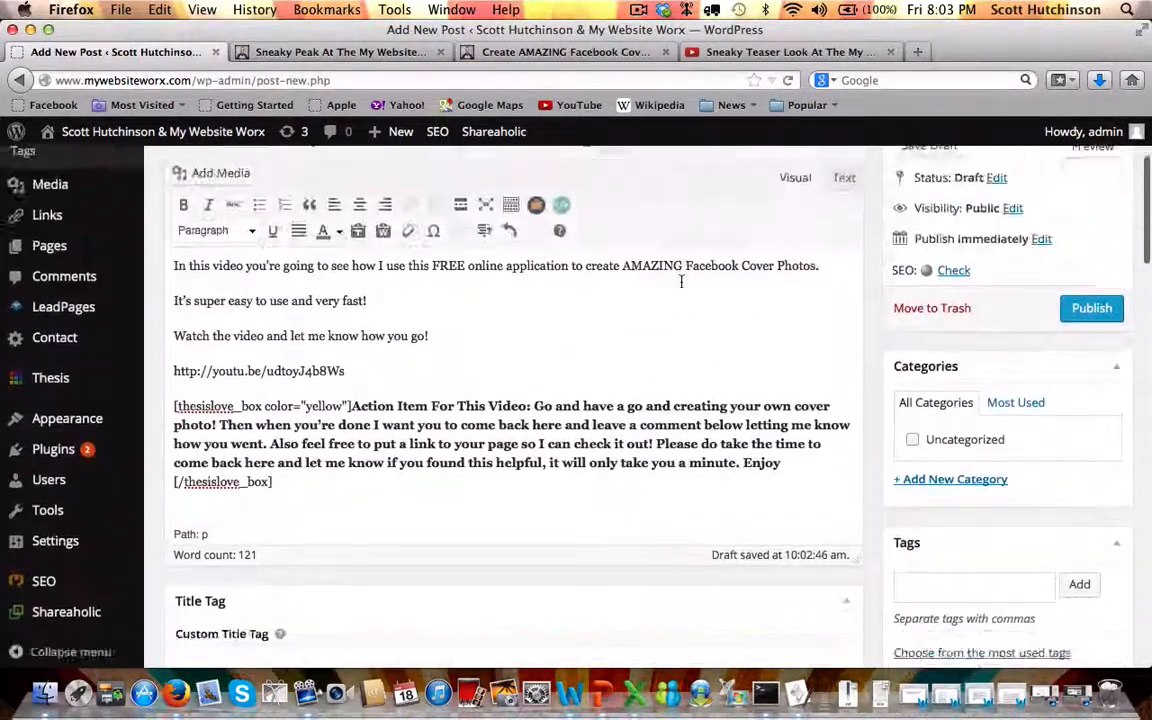
pyautogui.scroll(-3, 681, 280)
pyautogui.scroll(-3, 468, 481)
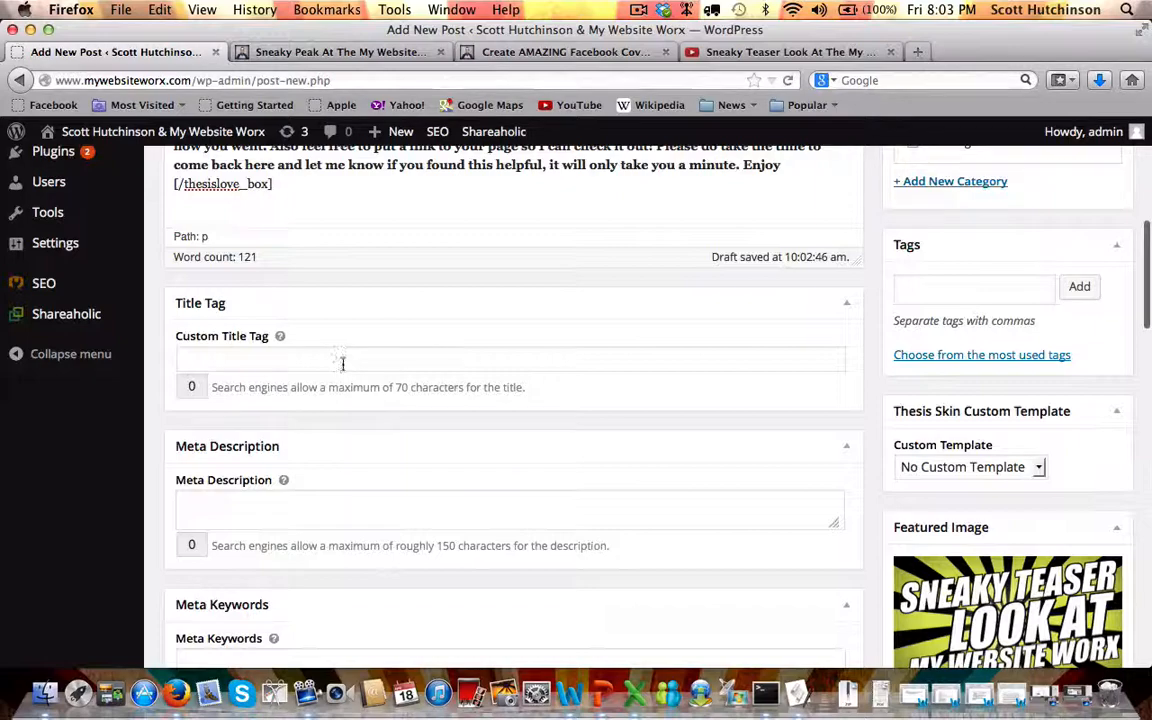
pyautogui.scroll(-16, 342, 364)
# Publish the "Sneaky Peak At The My Website Worx Blog" post.
pyautogui.scroll(20, 344, 369)
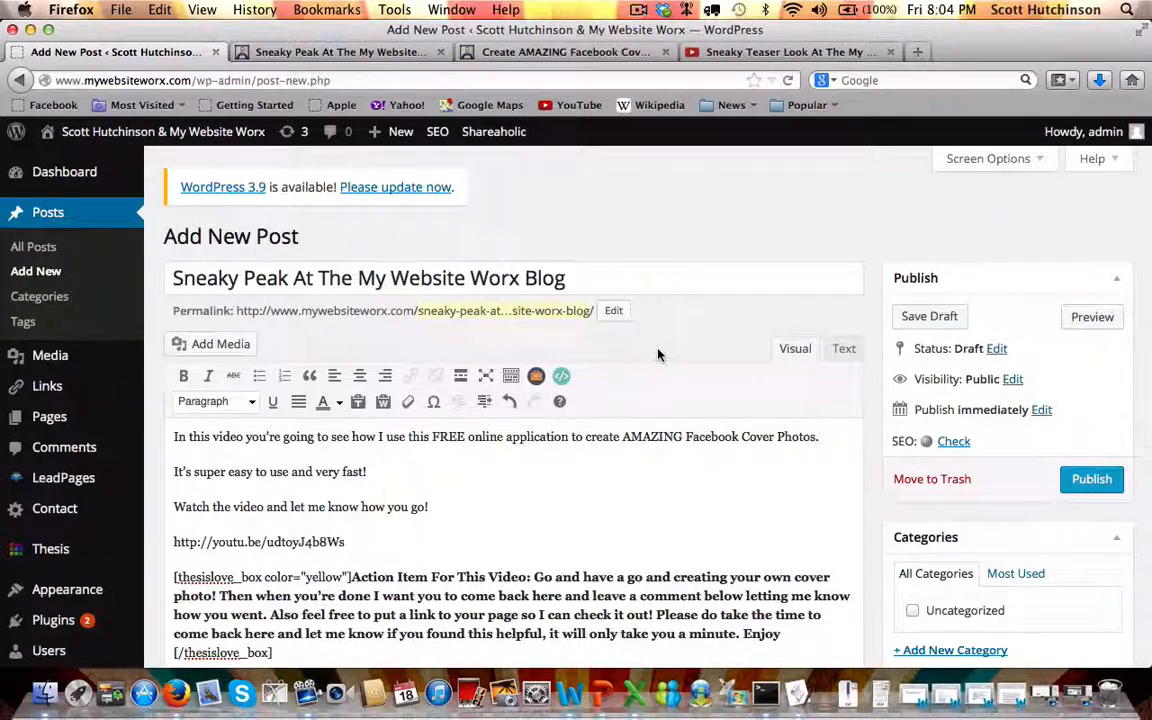
pyautogui.scroll(-1, 653, 336)
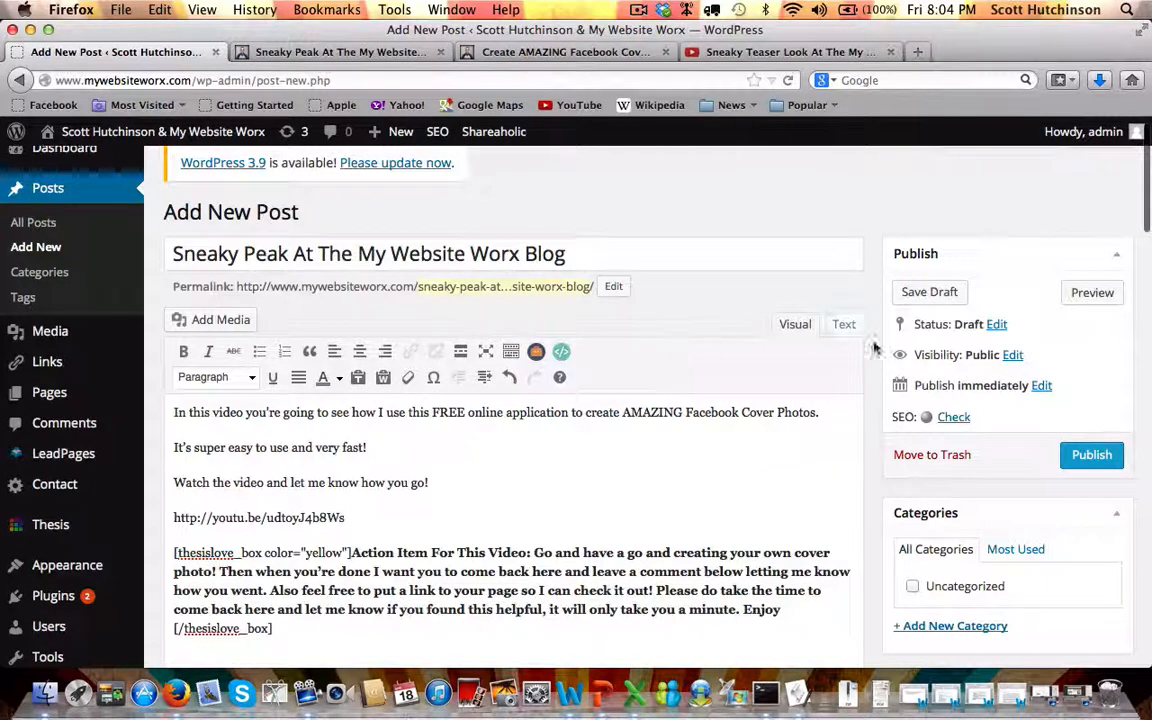
pyautogui.click(1088, 456)
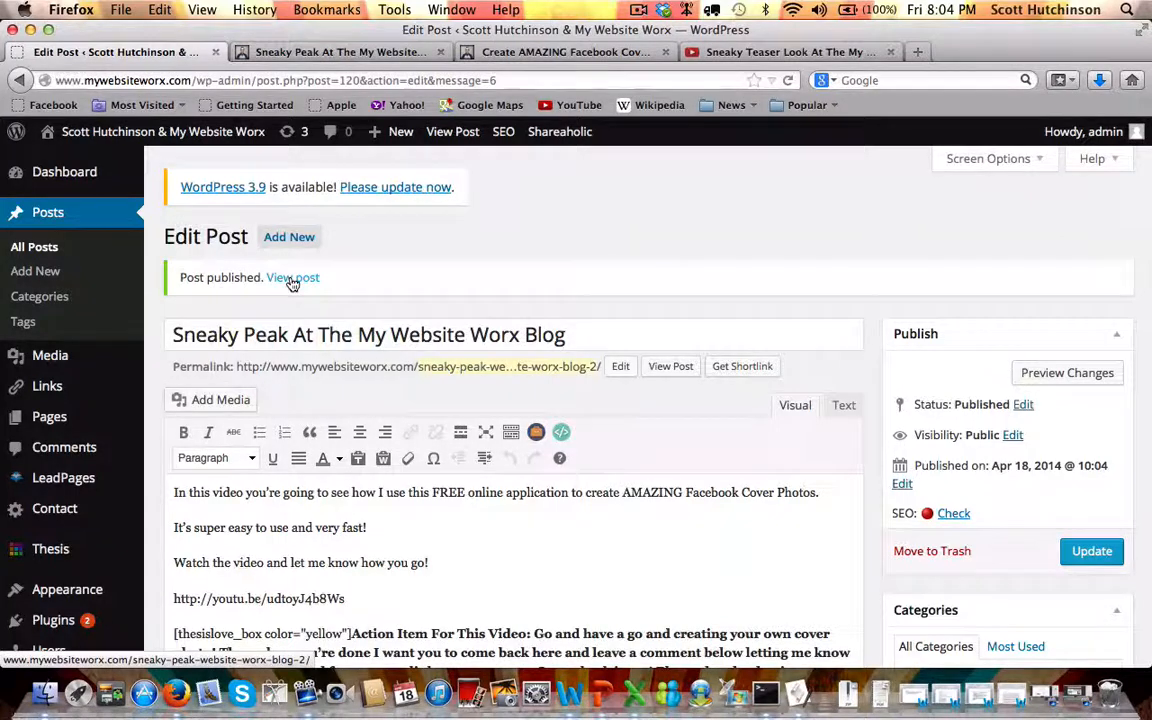
# View the published post and check its featured image, intro text, video, action item box, share icons and related posts.
pyautogui.click(292, 278)
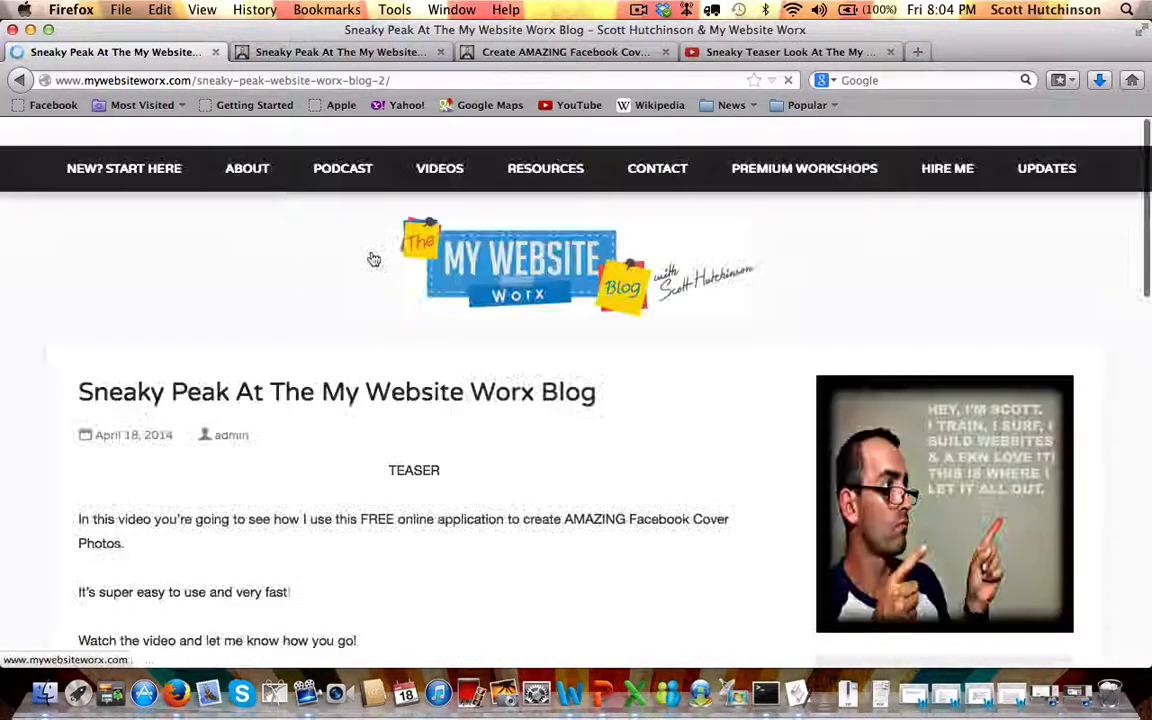
pyautogui.scroll(-2, 436, 320)
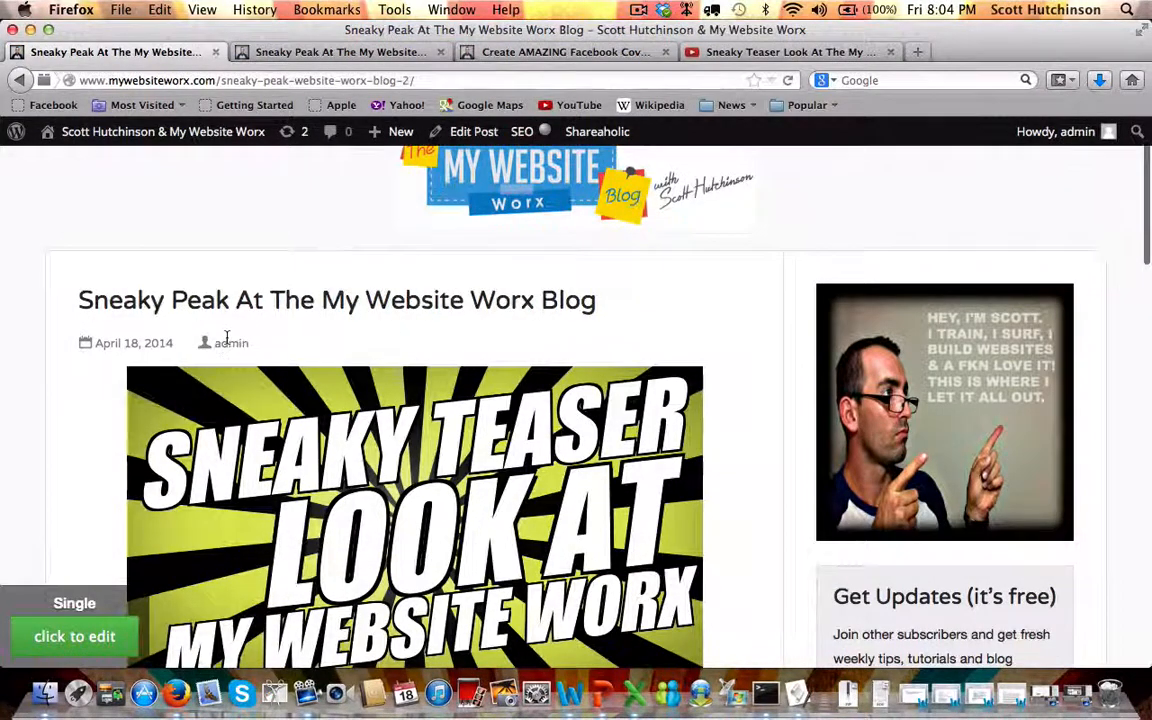
pyautogui.scroll(-4, 226, 337)
pyautogui.scroll(-5, 463, 348)
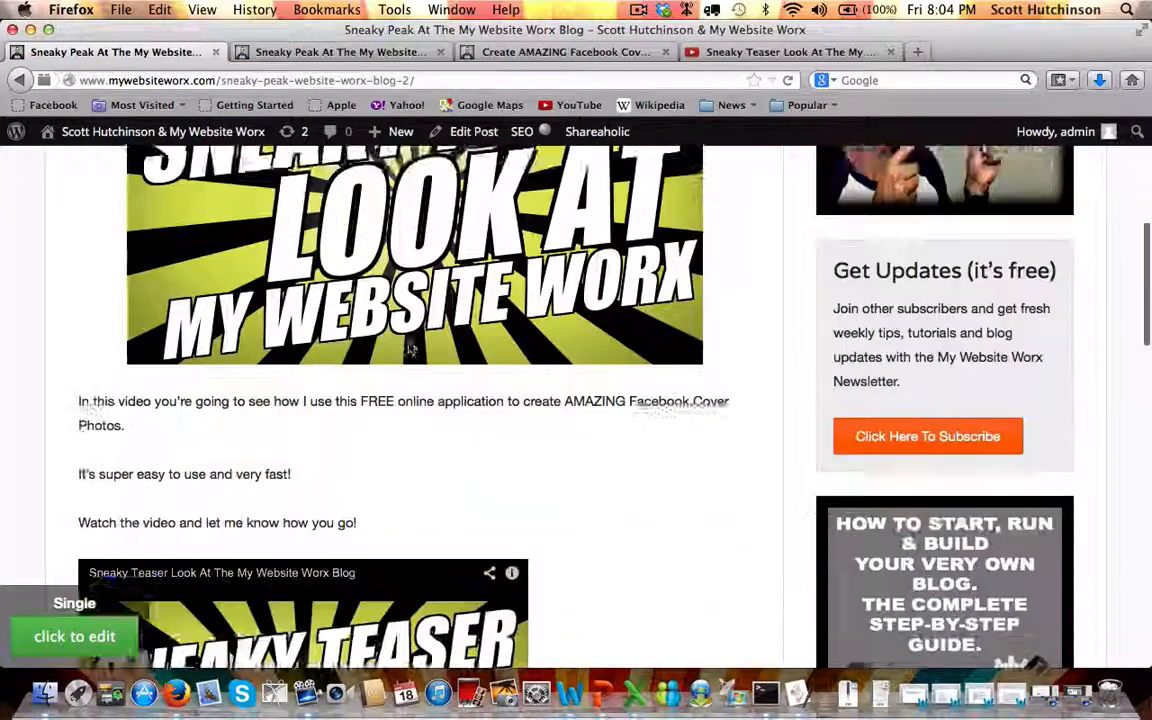
pyautogui.scroll(-14, 180, 407)
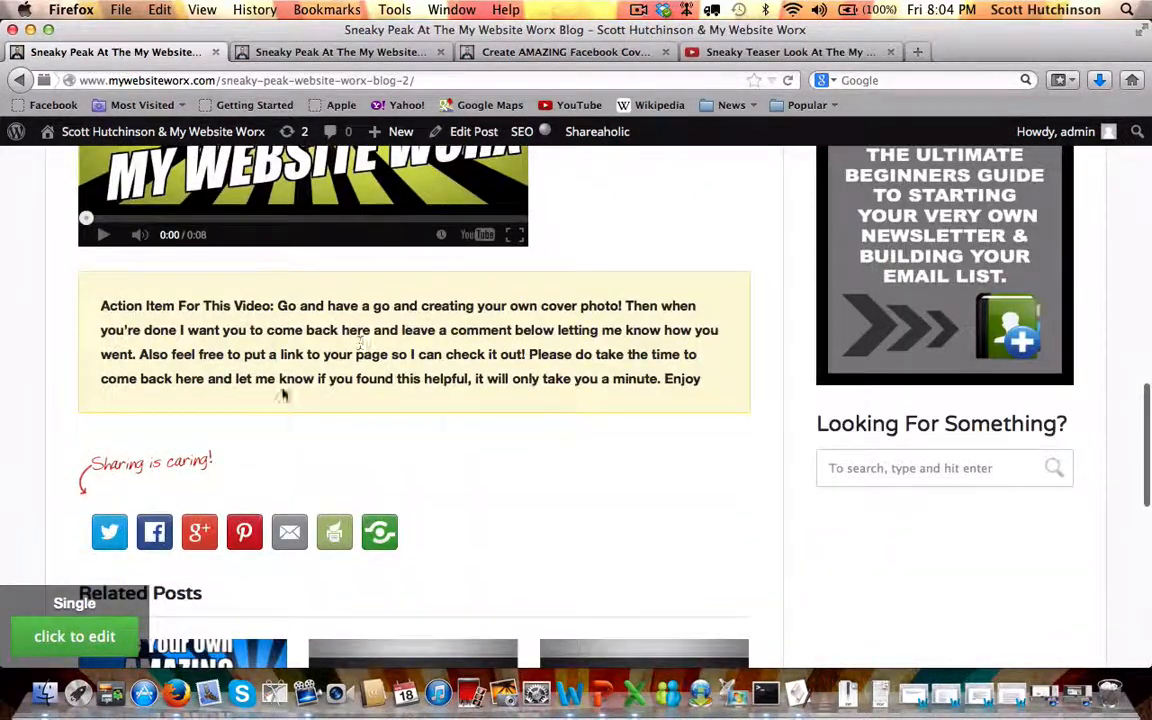
pyautogui.scroll(-7, 283, 395)
pyautogui.scroll(5, 285, 406)
pyautogui.scroll(-8, 290, 406)
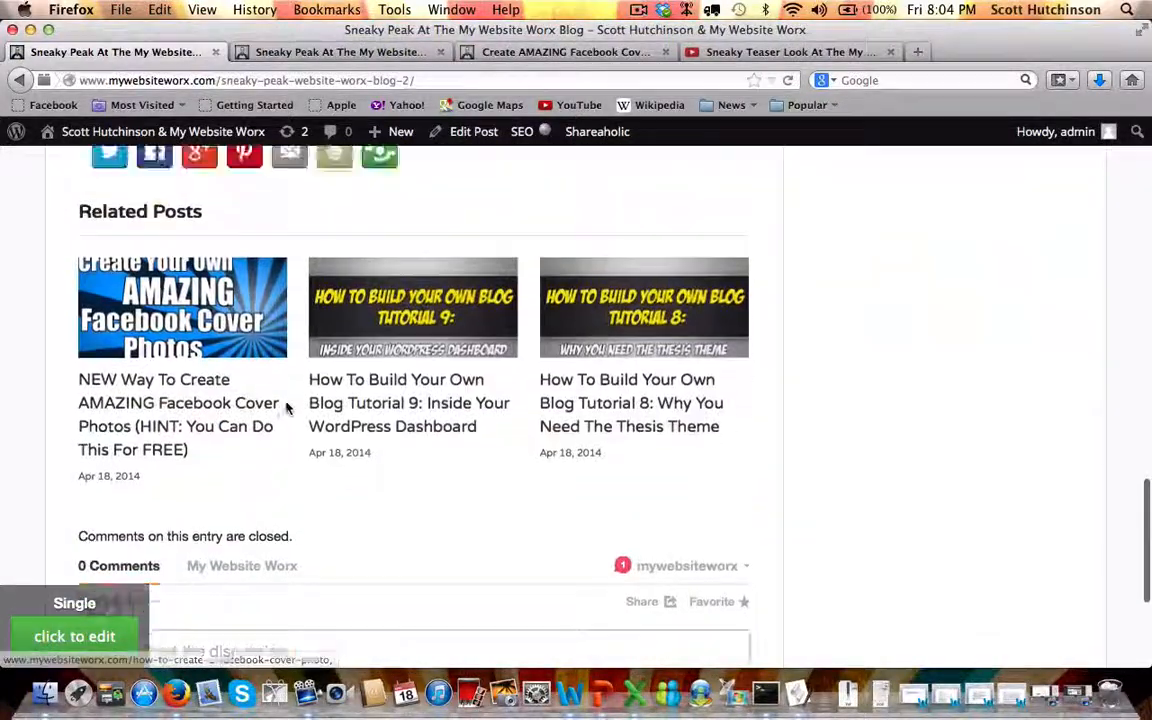
pyautogui.scroll(20, 285, 406)
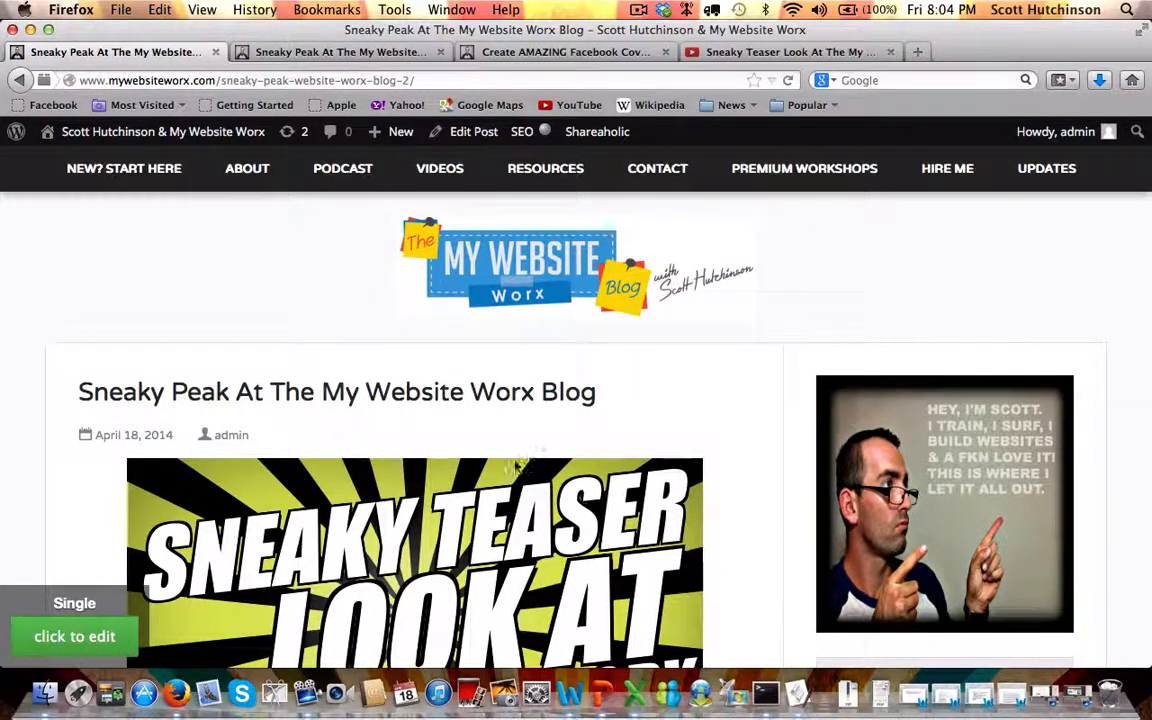
# Open the blog's home page and examine how the new post is listed with its thumbnail, title and excerpt.
pyautogui.click(524, 278)
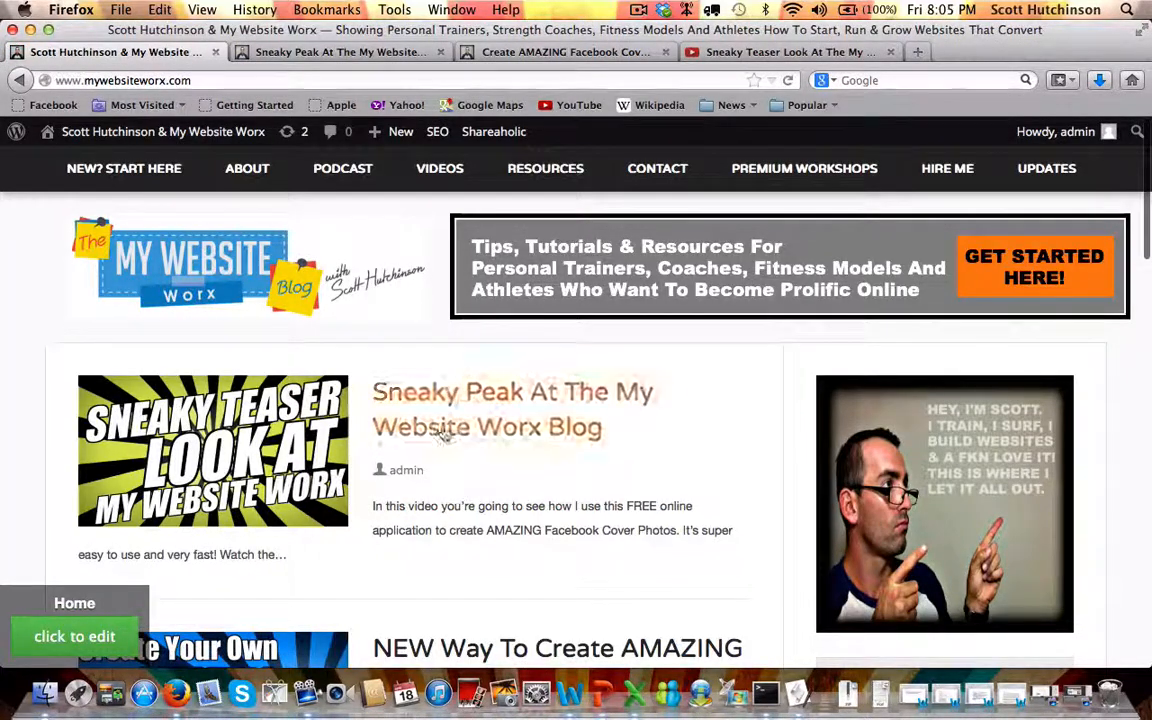
pyautogui.scroll(-2, 440, 467)
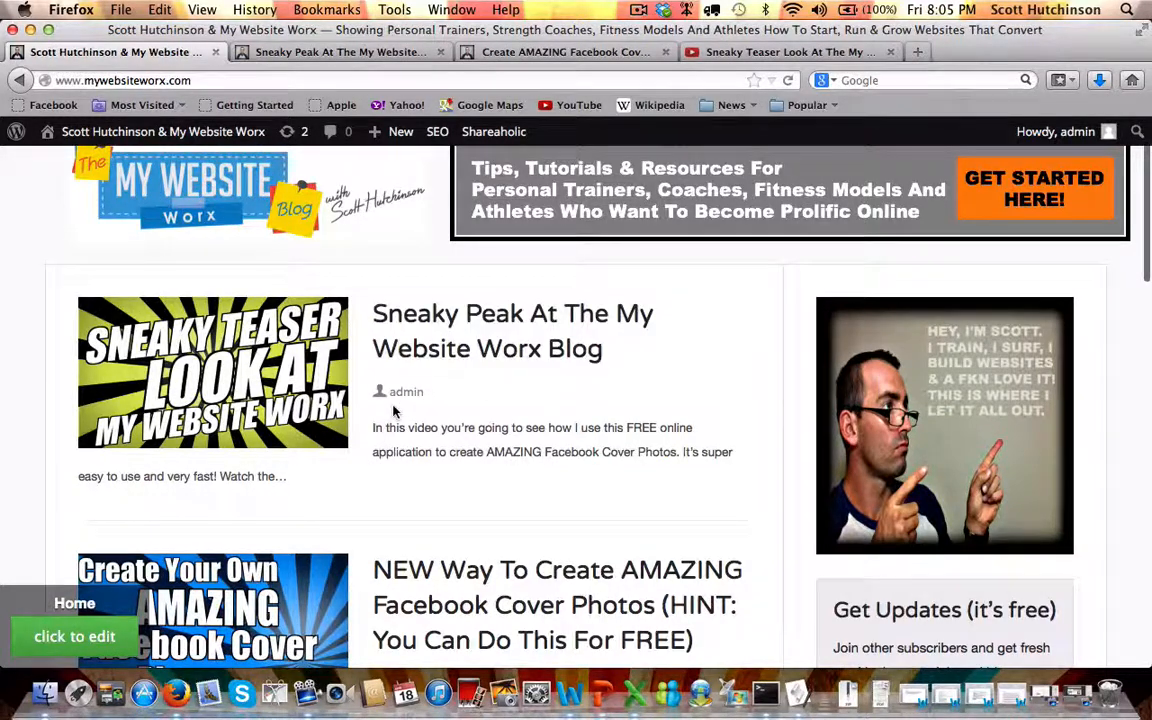
pyautogui.scroll(2, 393, 410)
pyautogui.scroll(-4, 393, 410)
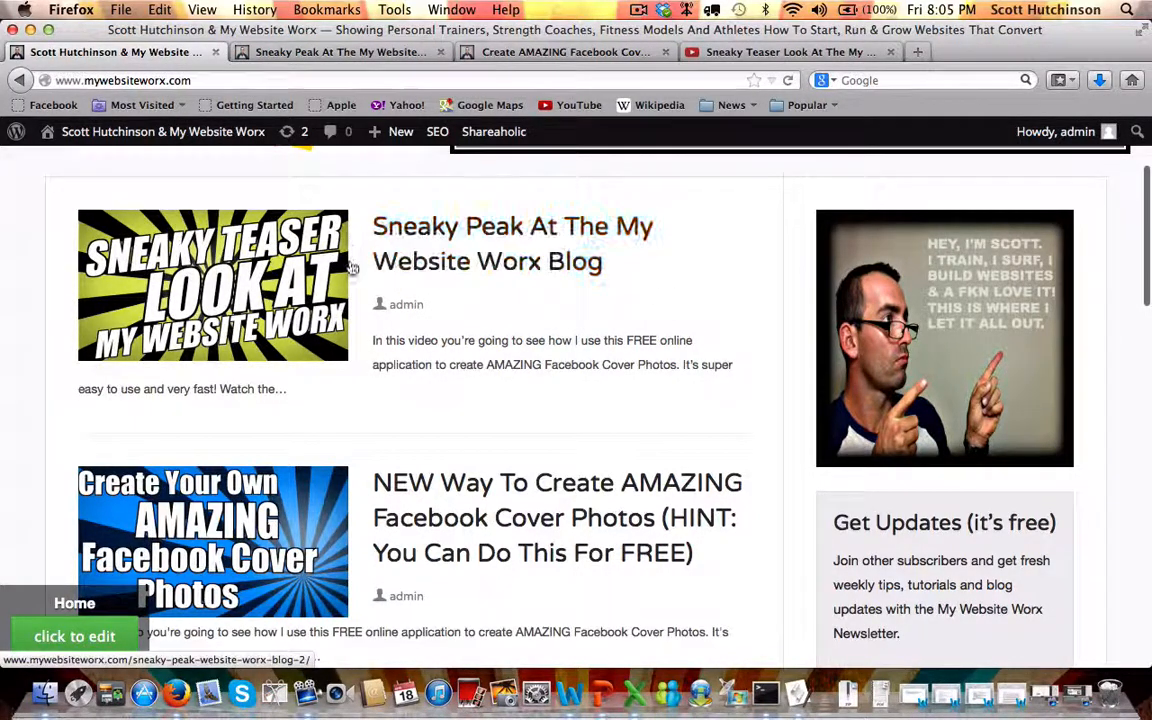
pyautogui.scroll(-1, 314, 233)
pyautogui.scroll(2, 340, 255)
pyautogui.scroll(2, 350, 265)
pyautogui.scroll(-5, 350, 265)
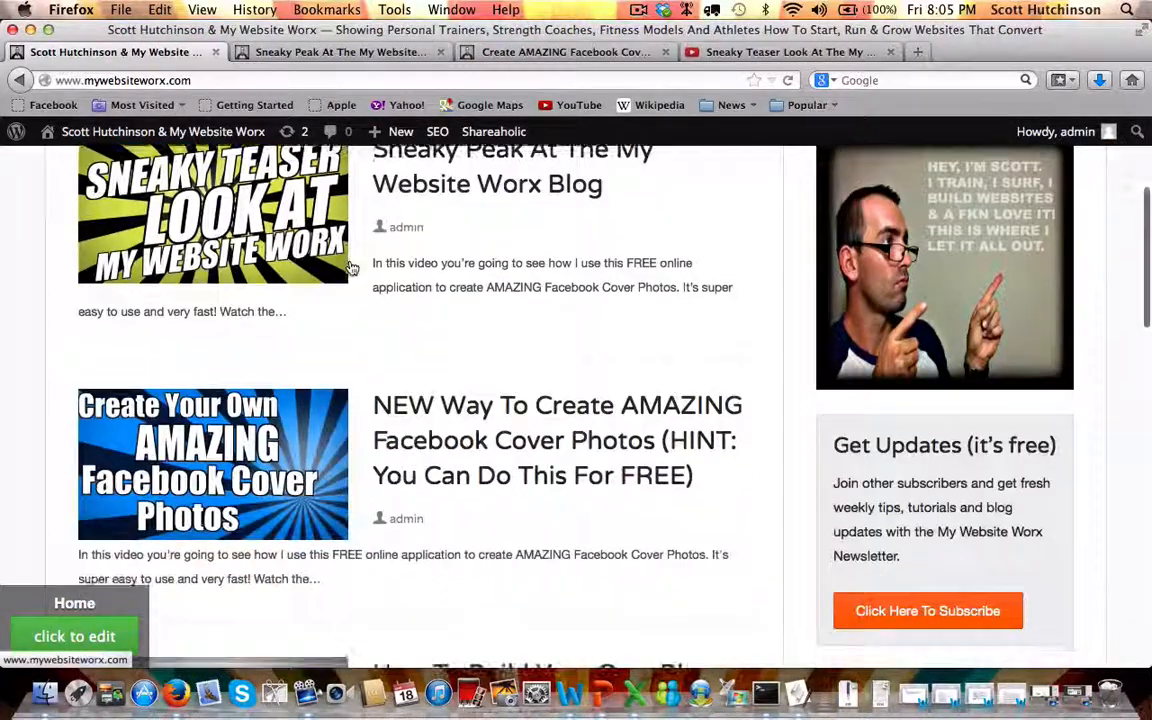
pyautogui.scroll(5, 350, 265)
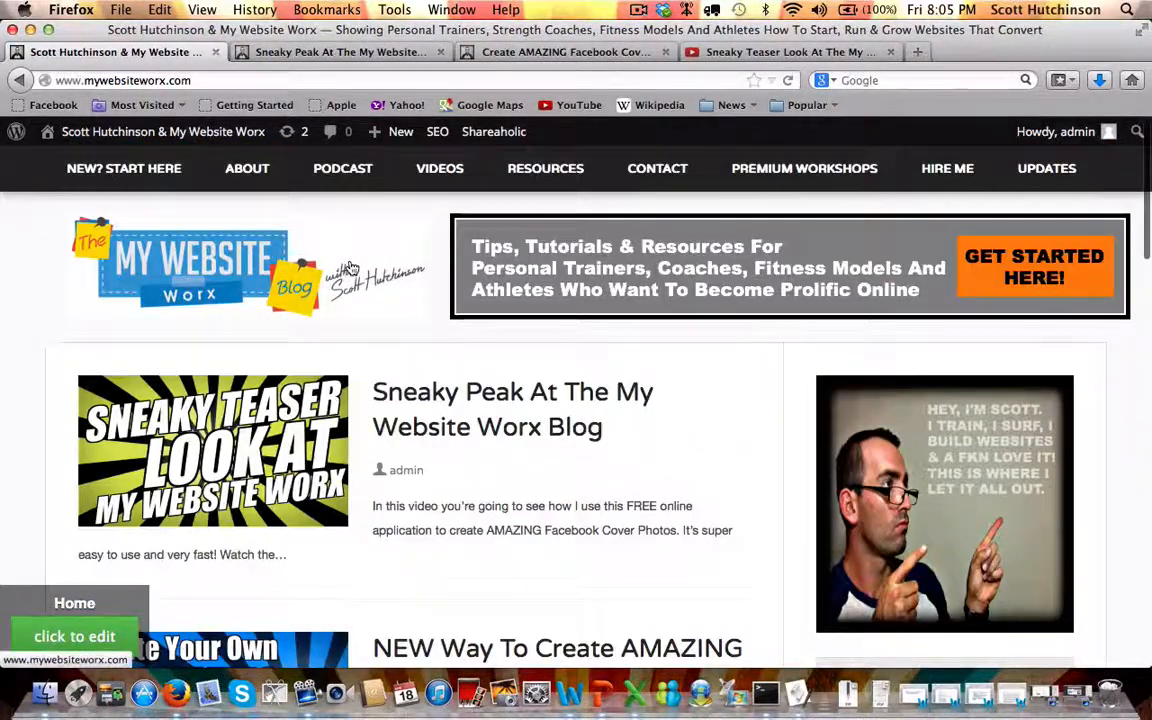
pyautogui.scroll(-3, 571, 408)
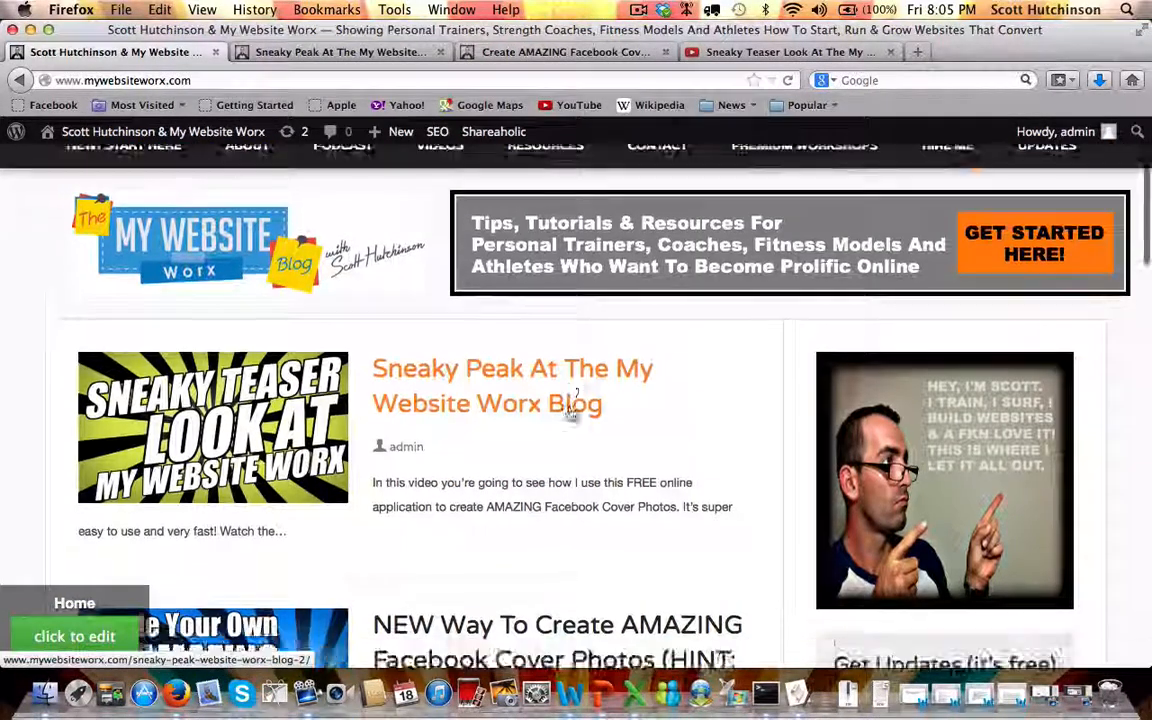
pyautogui.scroll(-10, 571, 412)
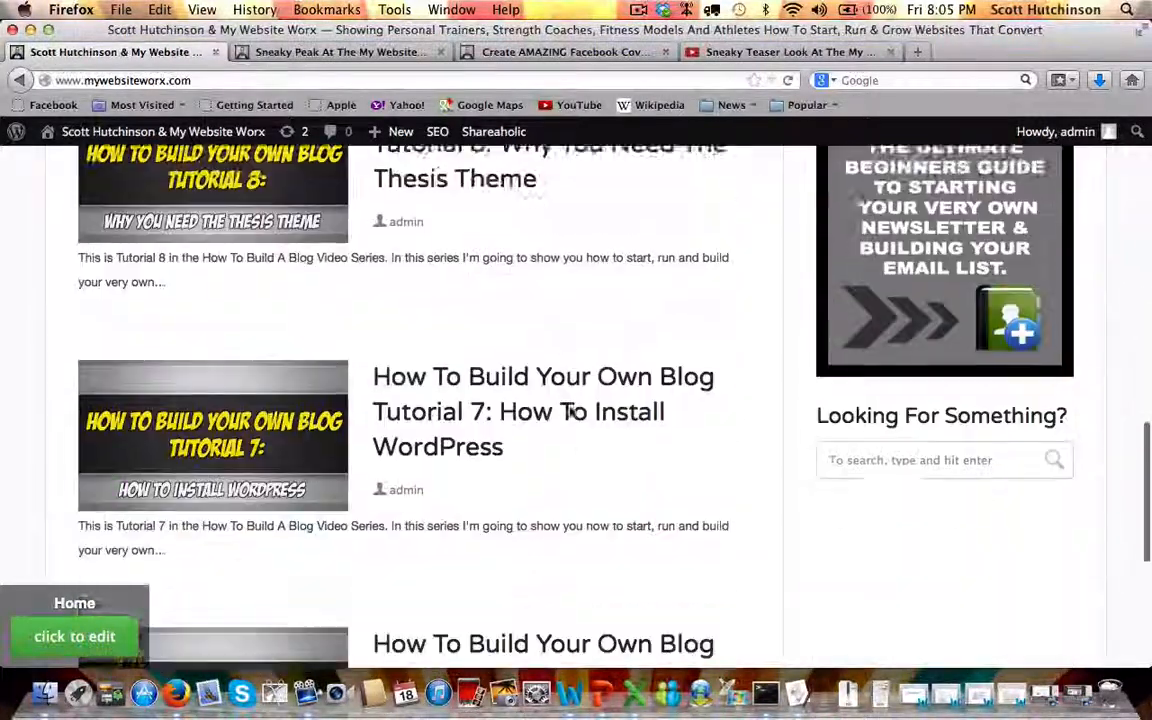
pyautogui.scroll(7, 571, 412)
pyautogui.scroll(8, 571, 412)
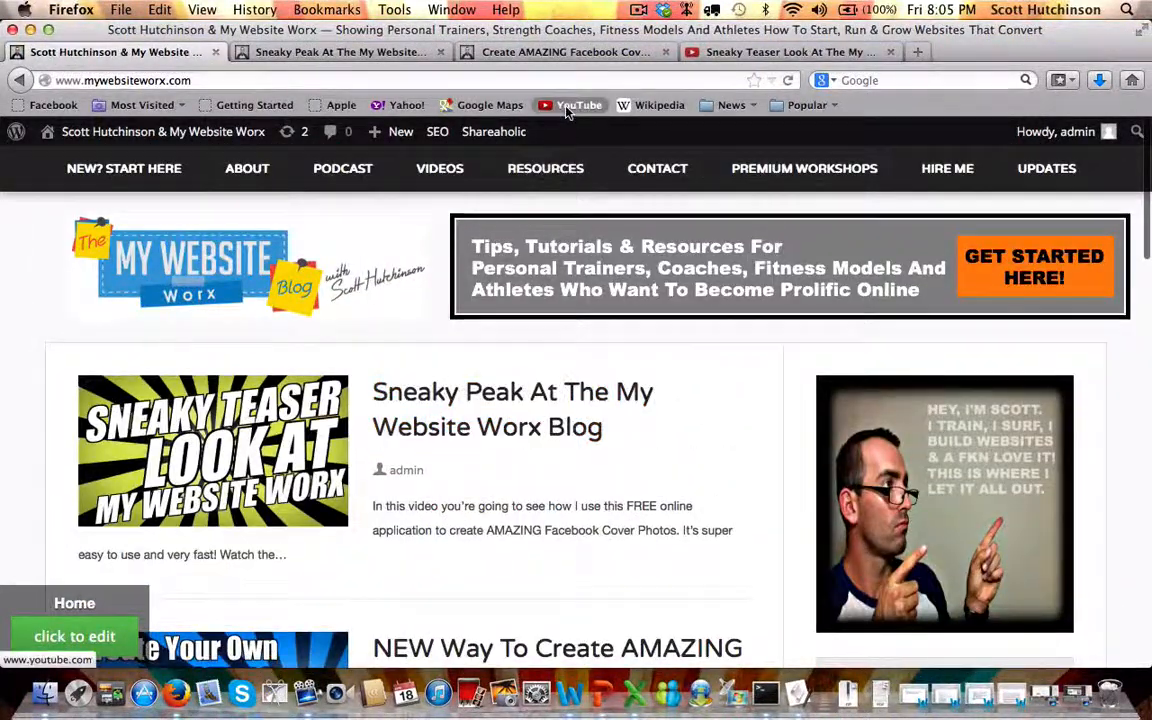
pyautogui.scroll(-8, 610, 212)
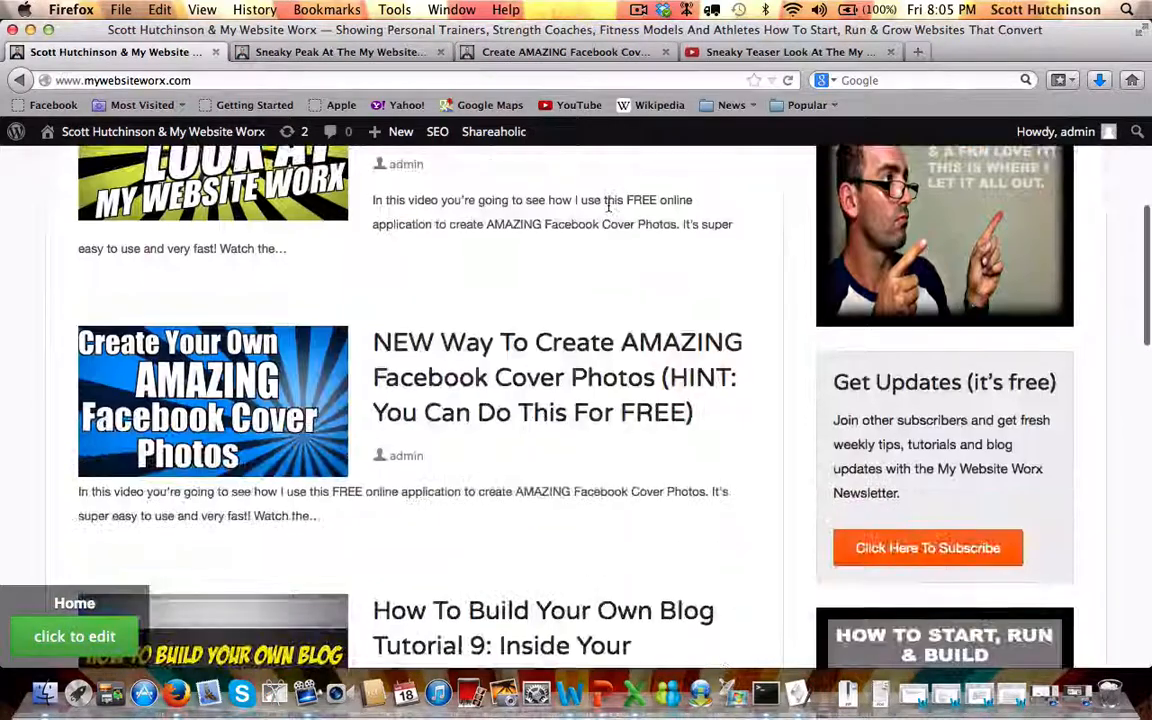
pyautogui.scroll(8, 869, 378)
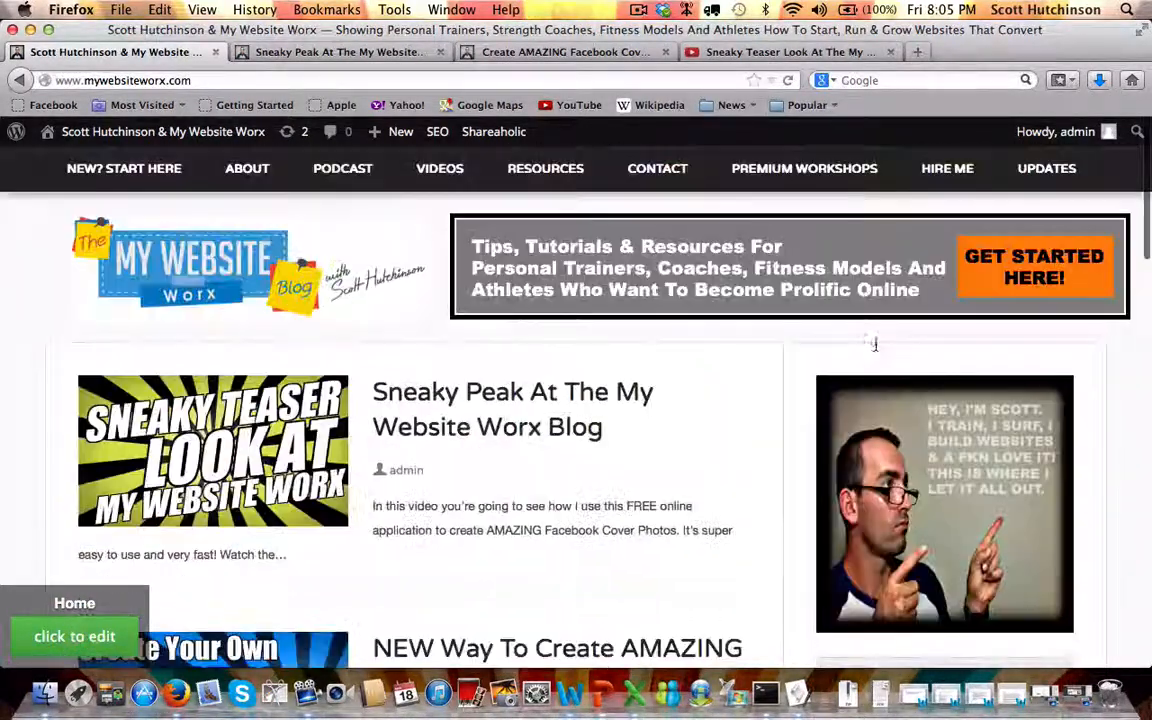
pyautogui.scroll(-2, 876, 350)
pyautogui.scroll(2, 874, 352)
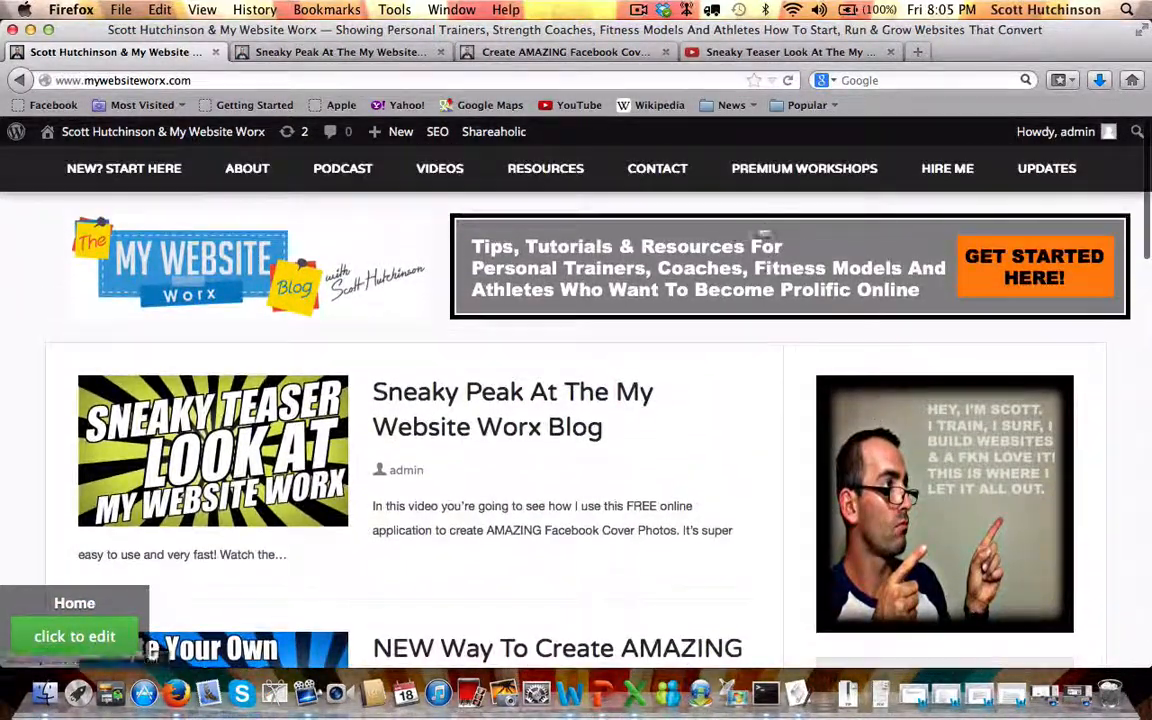